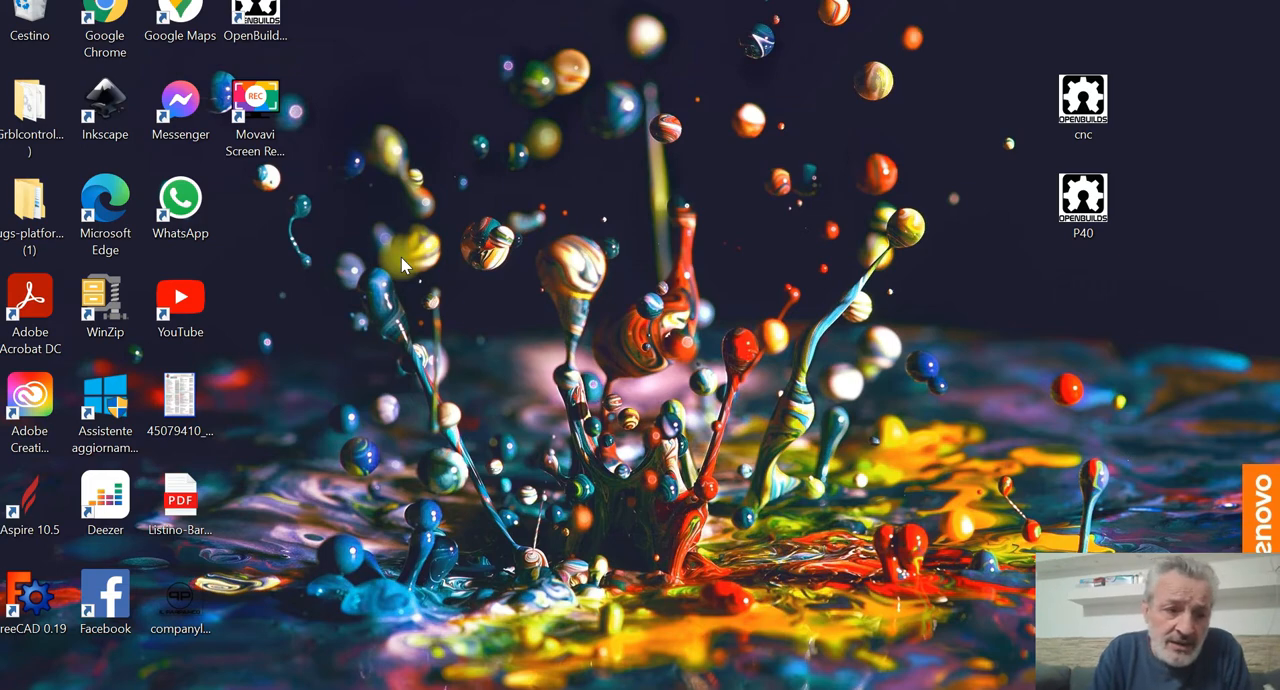
Step: Launch Aspire and start a new file
{"action": "double_click", "coordinate": [38, 520]}
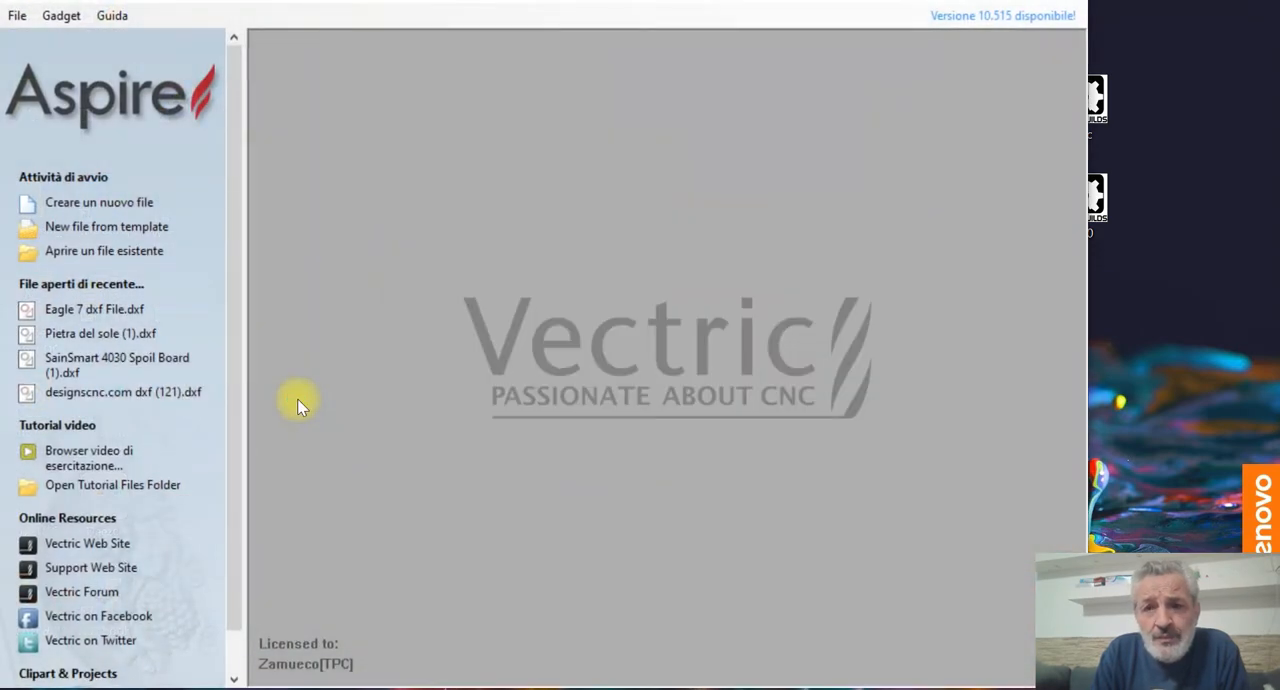
{"action": "left_click", "coordinate": [1022, 1]}
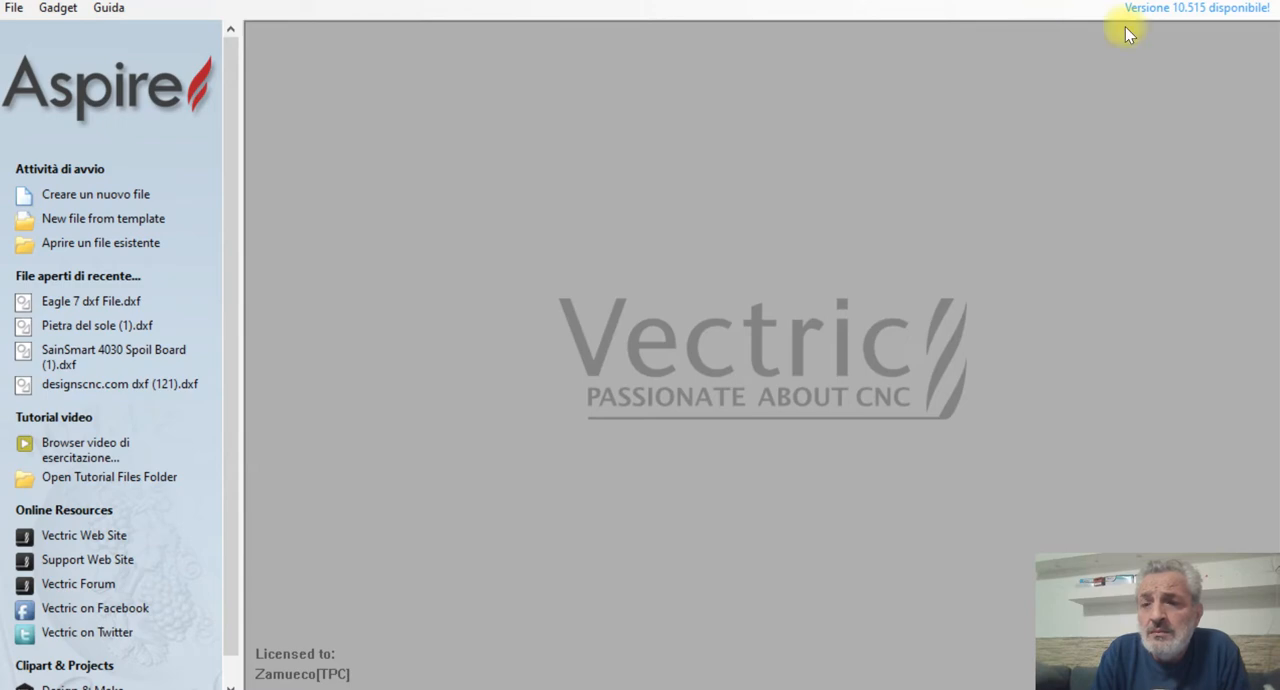
{"action": "left_click", "coordinate": [1212, 5]}
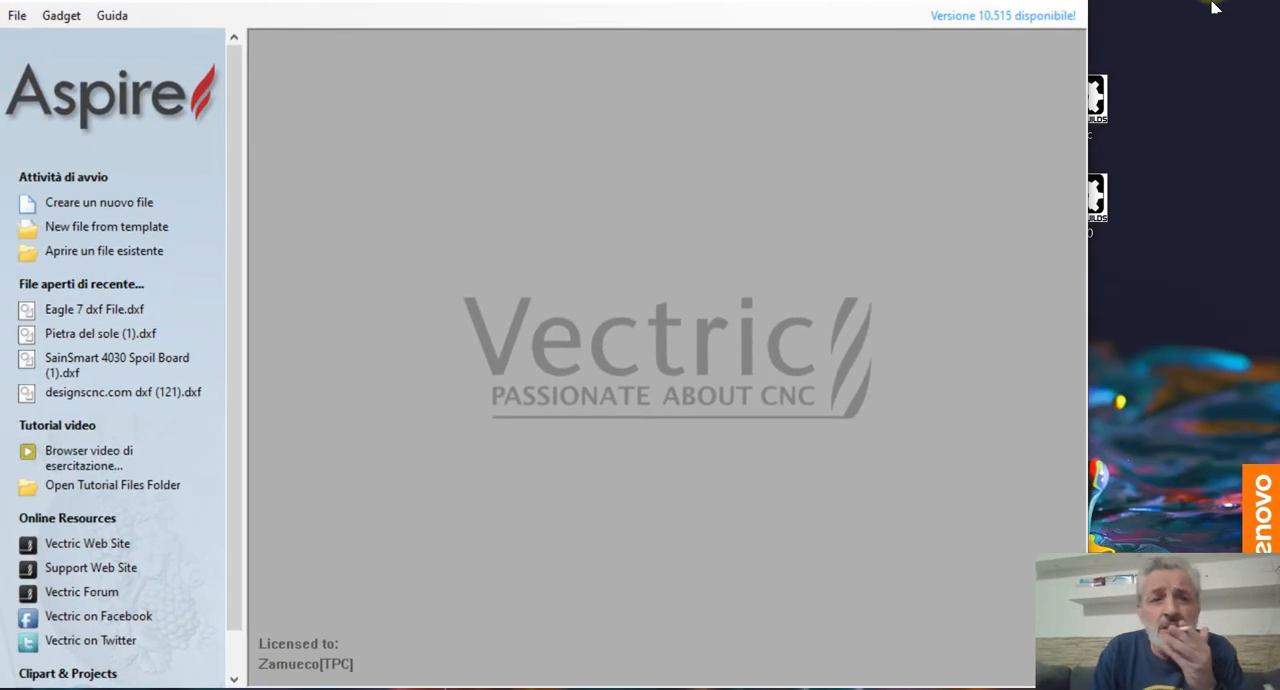
{"action": "left_click", "coordinate": [75, 202]}
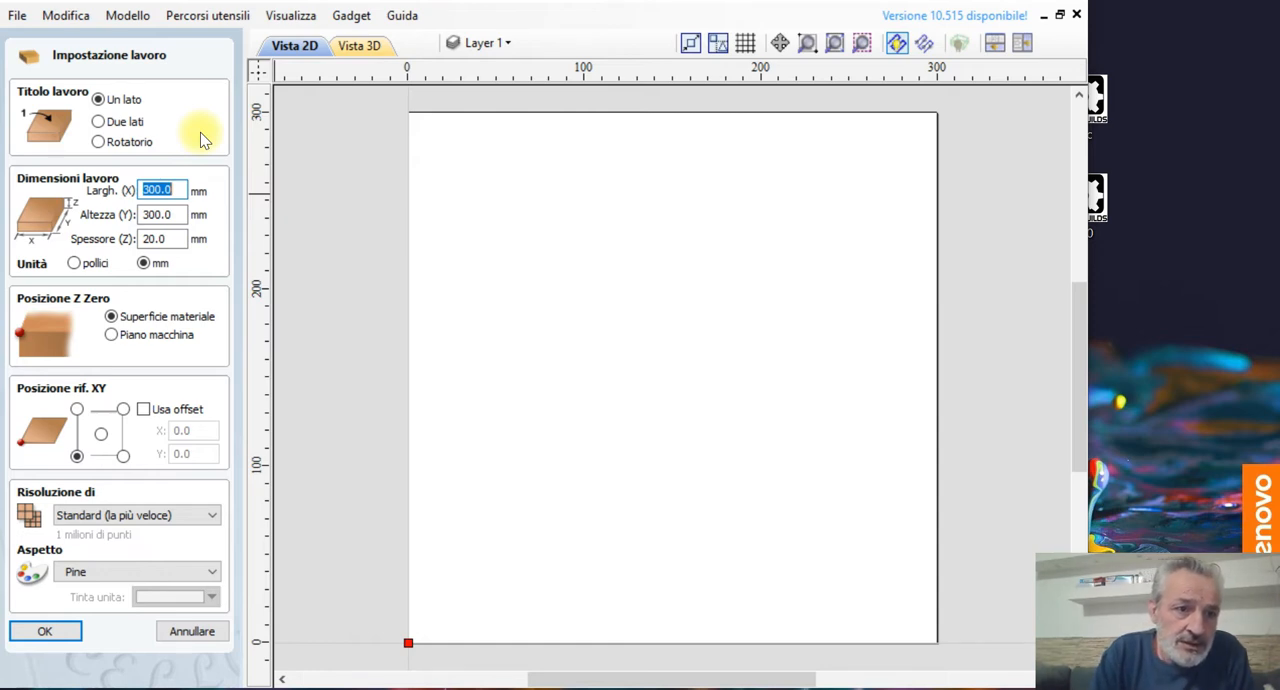
Step: Create a single-sided 300 × 300 × 20 mm job with standard resolution and the Pine appearance, and preview the blank in 3D
{"action": "left_click", "coordinate": [107, 104]}
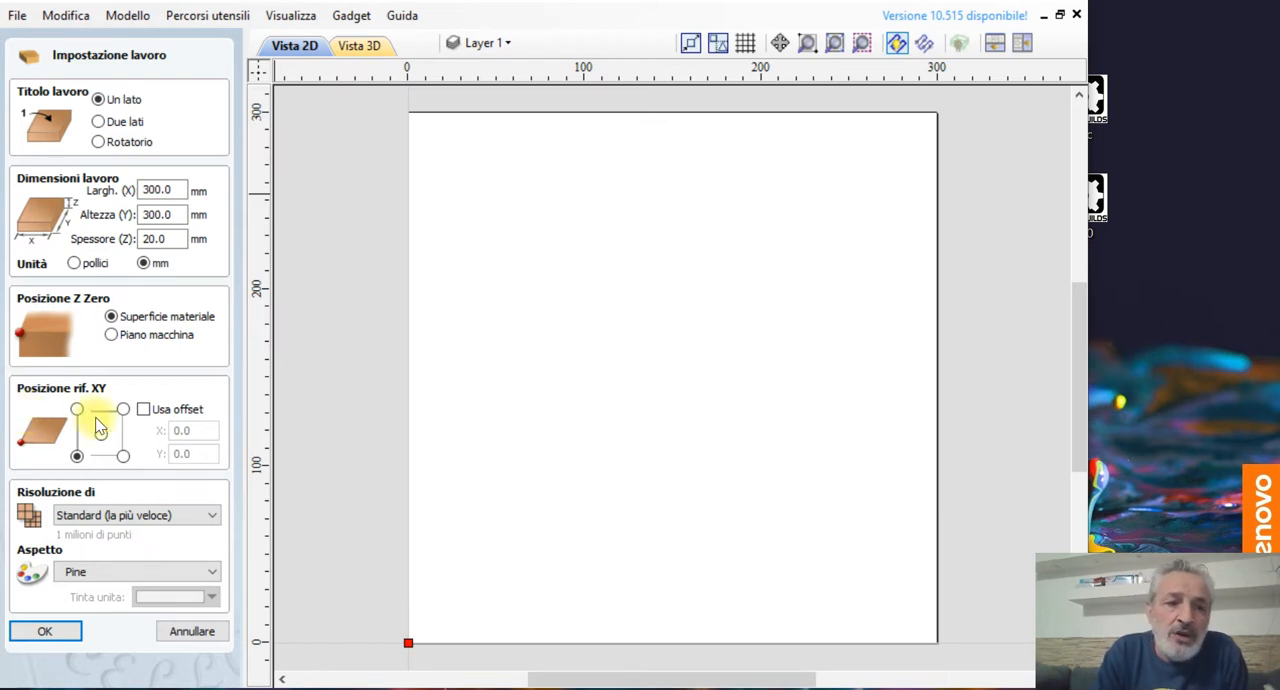
{"action": "left_click", "coordinate": [92, 515]}
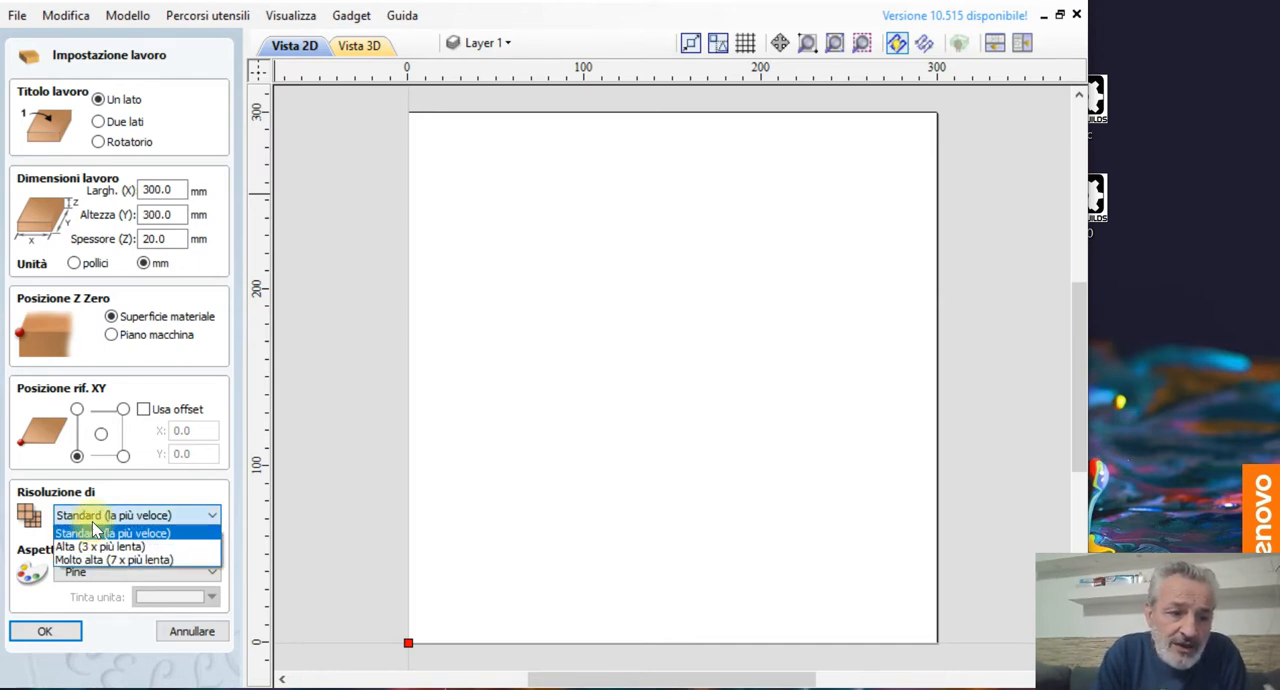
{"action": "left_click", "coordinate": [92, 515]}
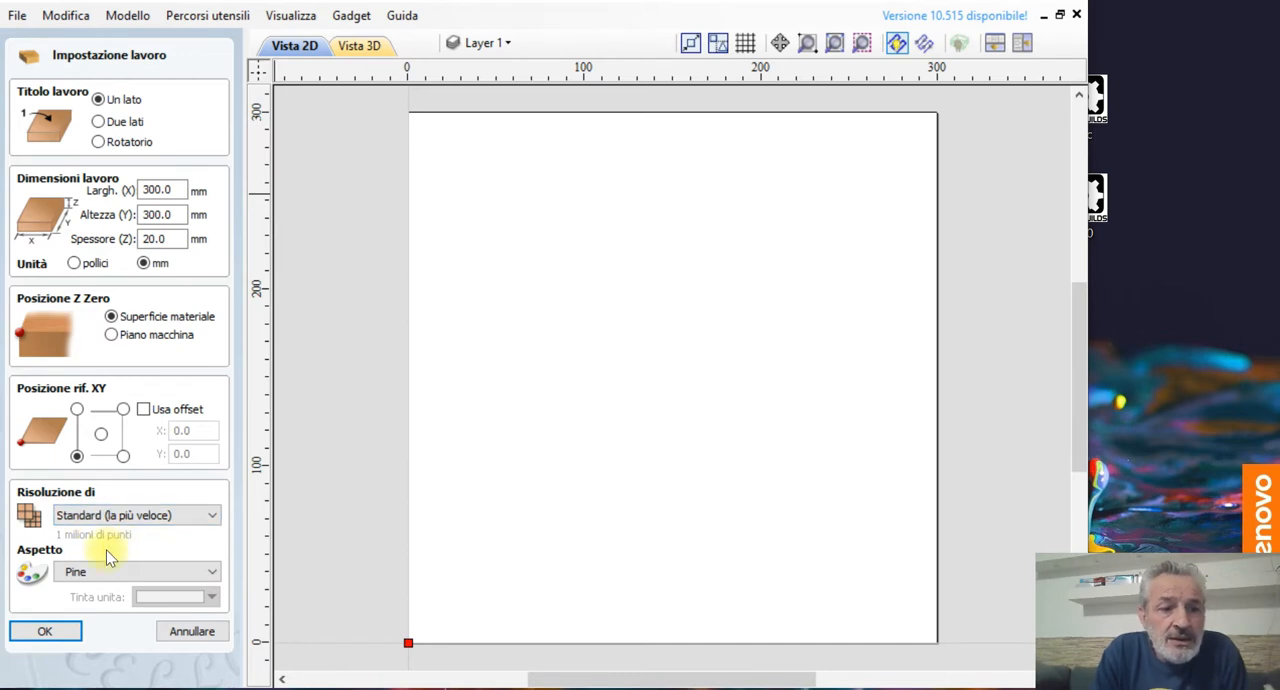
{"action": "left_click", "coordinate": [94, 573]}
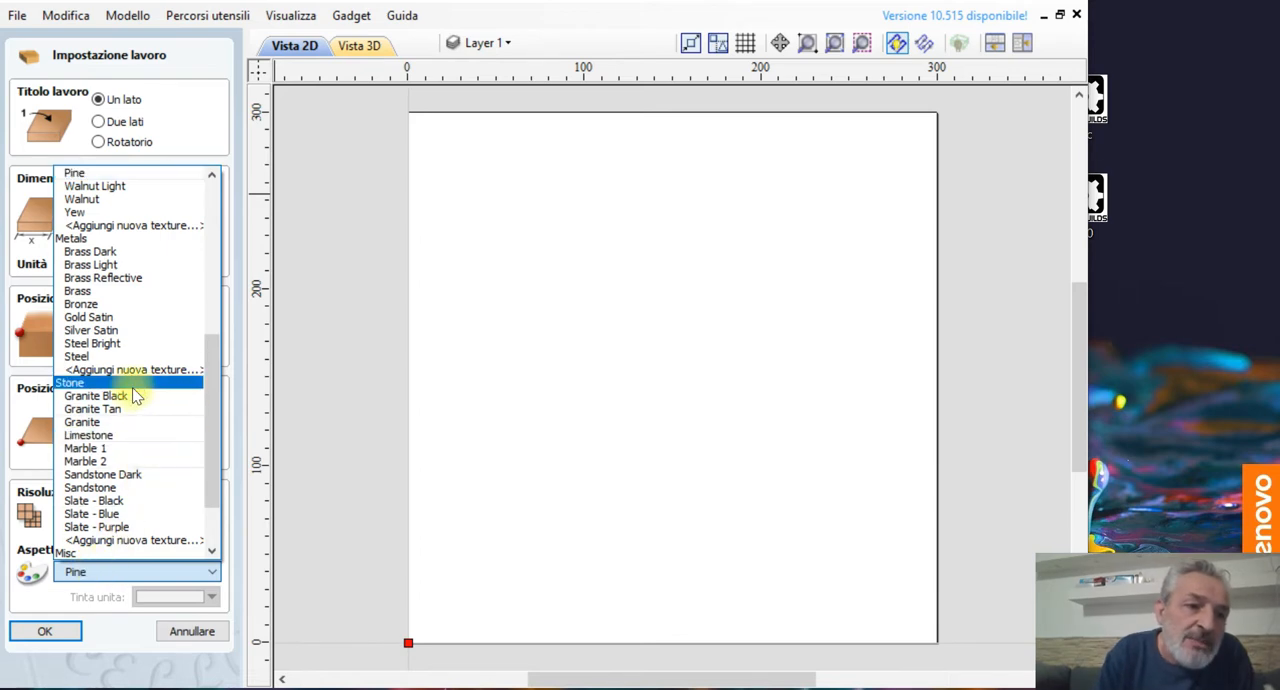
{"action": "left_click", "coordinate": [116, 173]}
{"action": "left_click", "coordinate": [44, 631]}
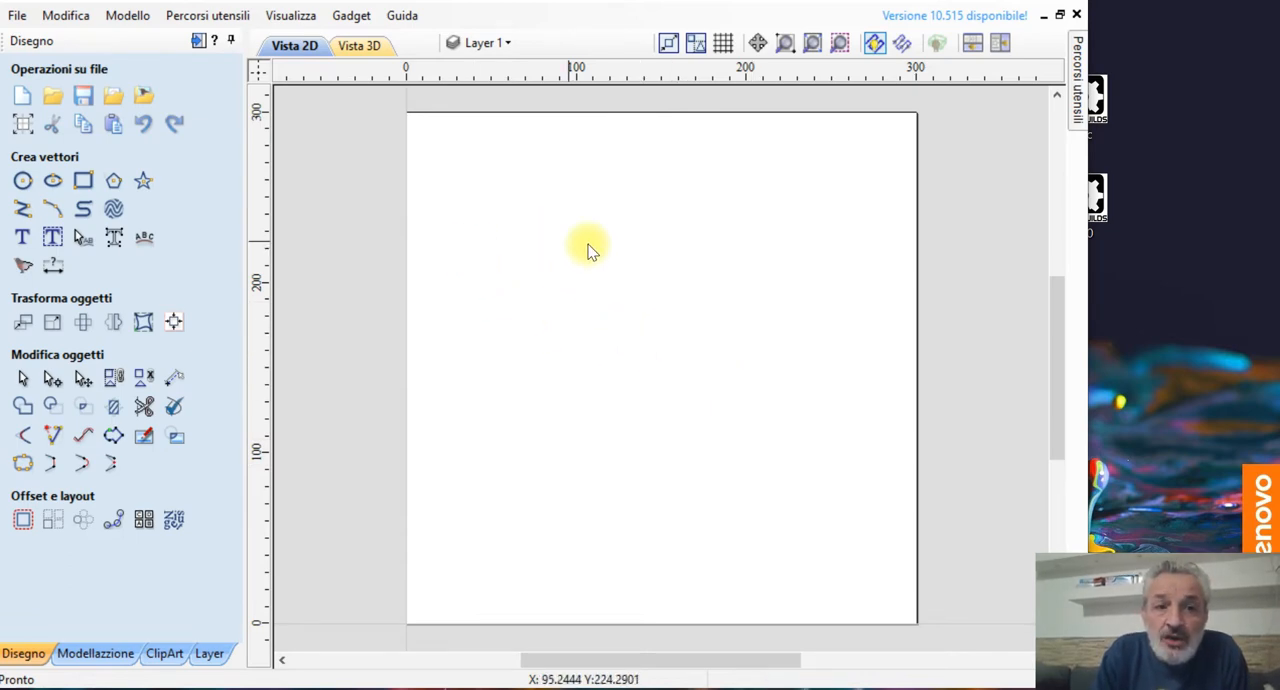
{"action": "left_click", "coordinate": [355, 47]}
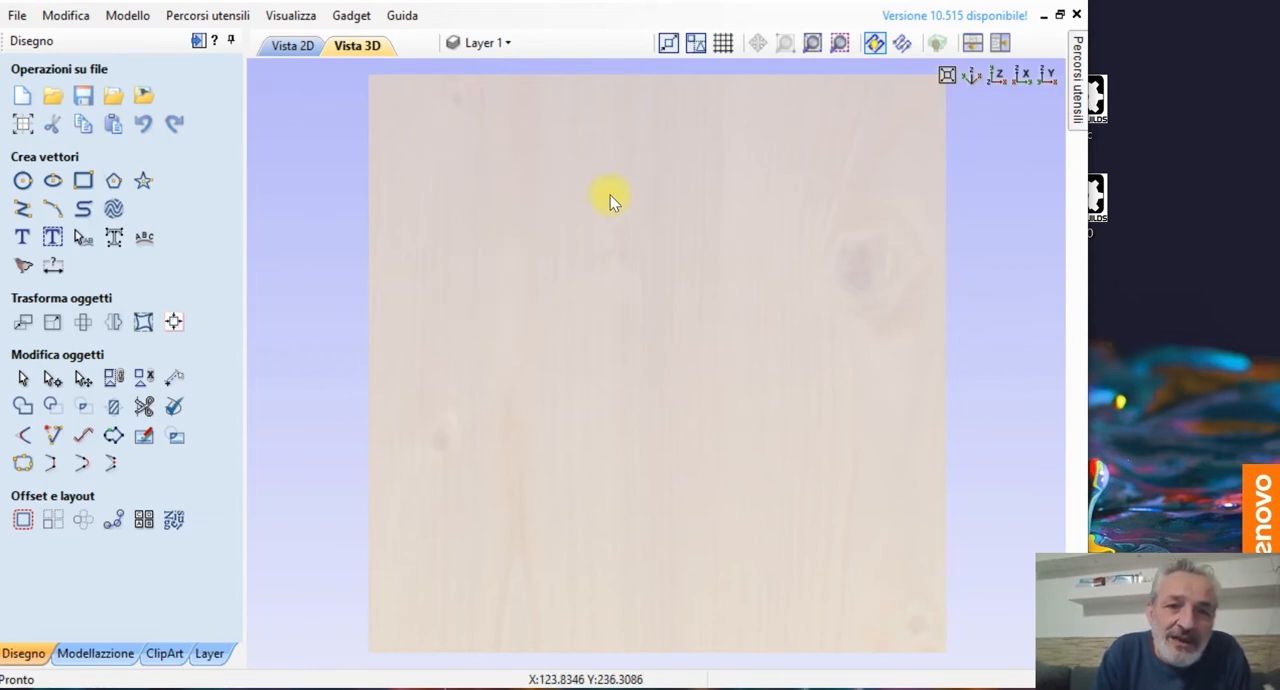
{"action": "left_click", "coordinate": [292, 46]}
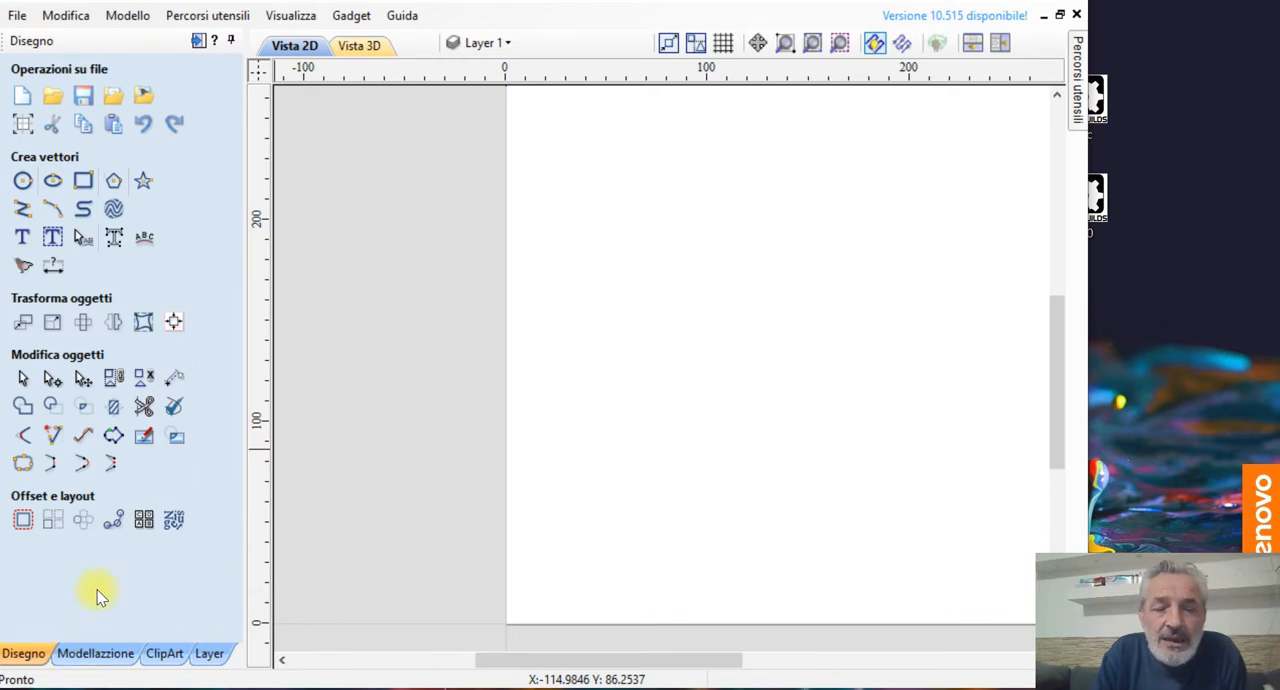
Step: Import the 3D model file "6101 Harley Davidson Clock" from the Download folder
{"action": "left_click", "coordinate": [76, 652]}
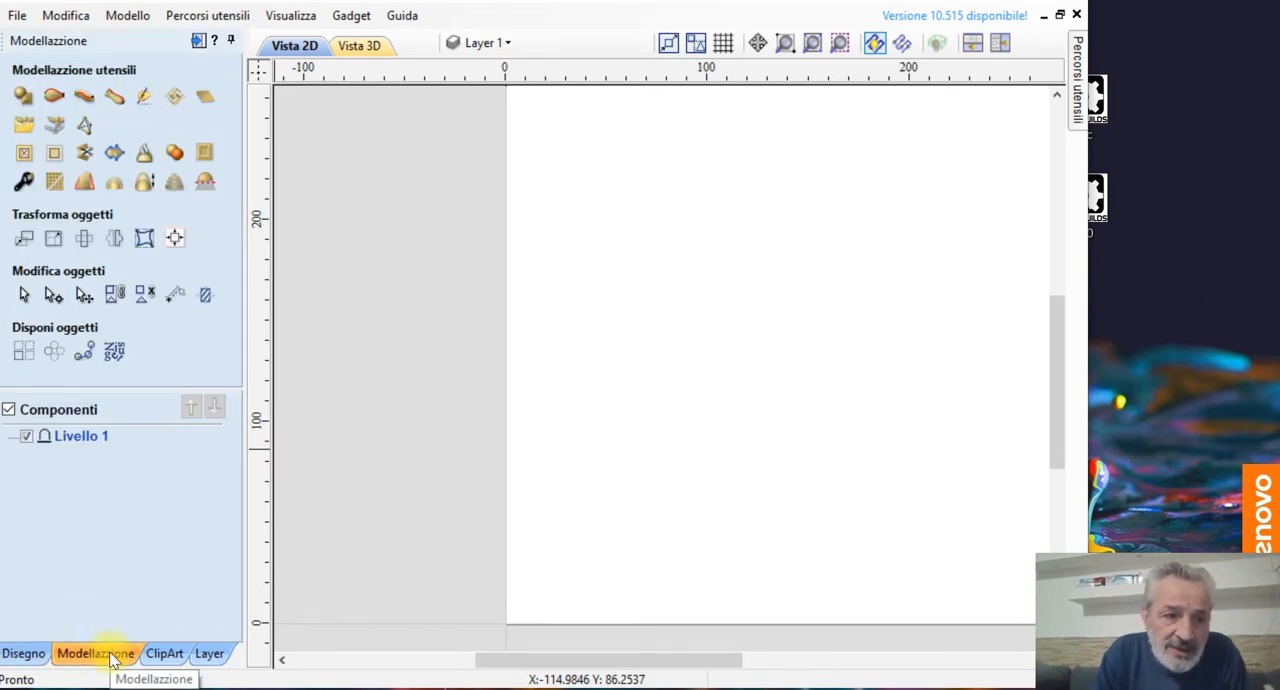
{"action": "left_click", "coordinate": [25, 126]}
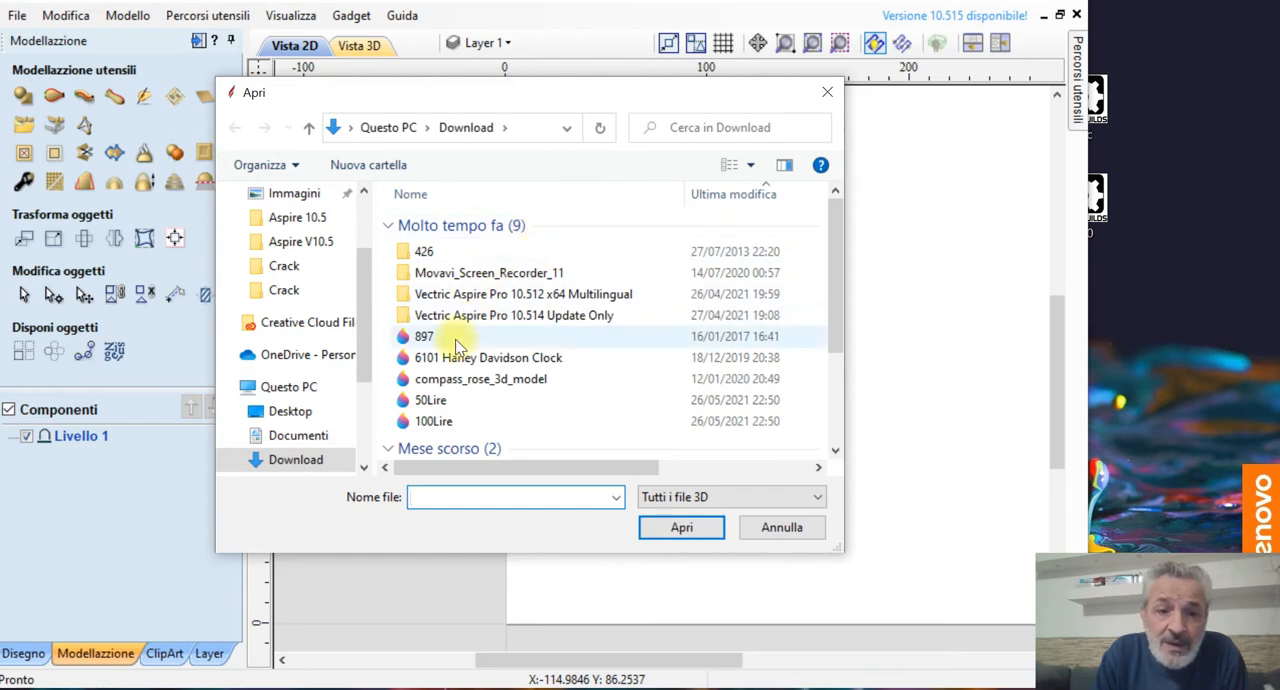
{"action": "left_click", "coordinate": [455, 357]}
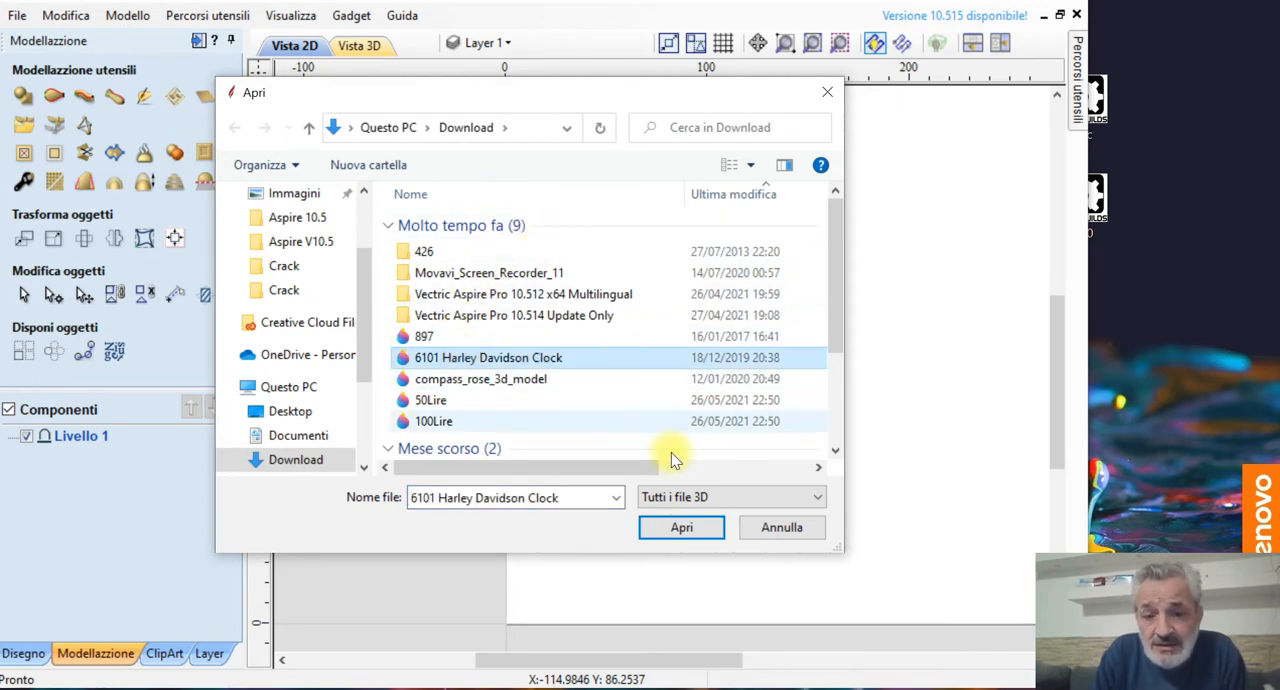
{"action": "left_click", "coordinate": [673, 526]}
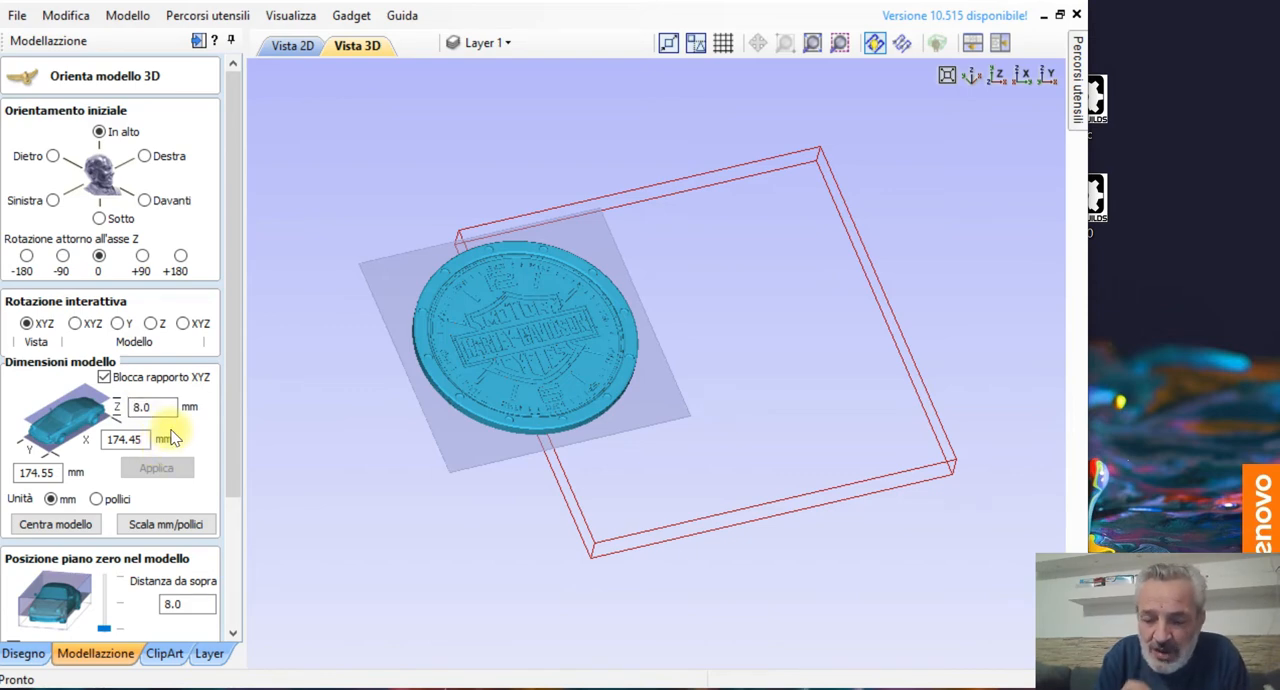
Step: Set the imported model's Y dimension to 300 mm with the XYZ ratio locked
{"action": "left_click", "coordinate": [44, 476]}
{"action": "double_click", "coordinate": [44, 476]}
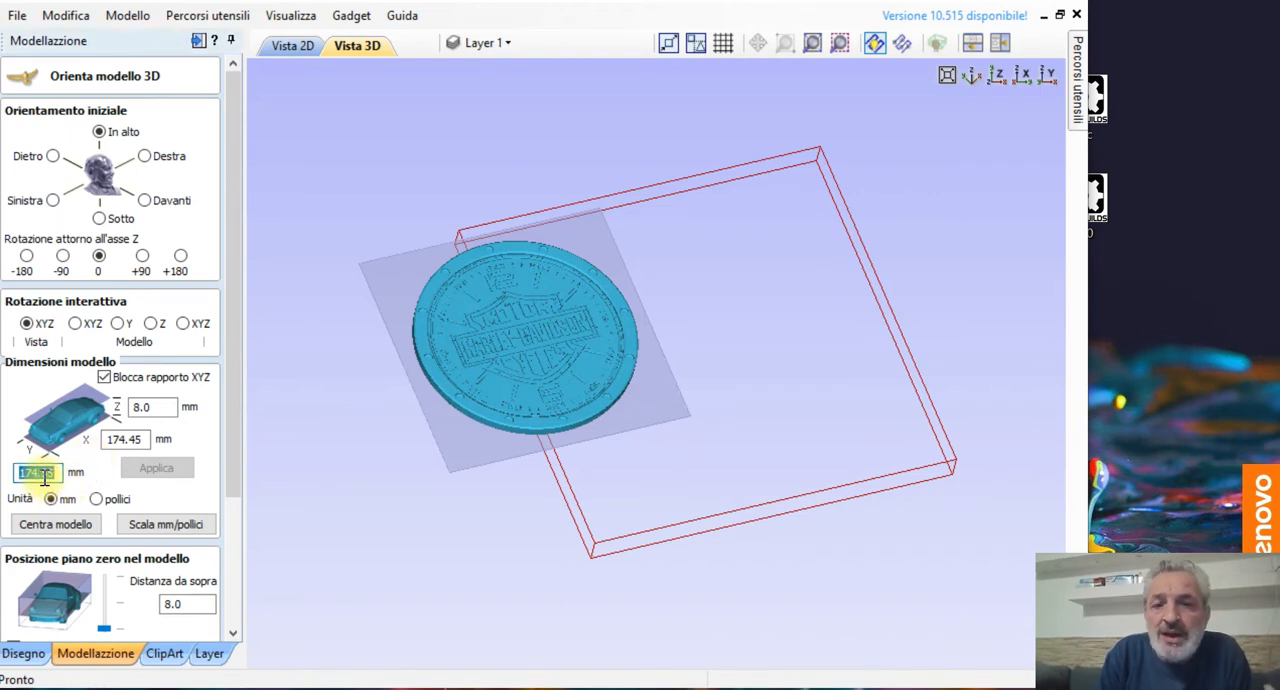
{"action": "type", "text": "300"}
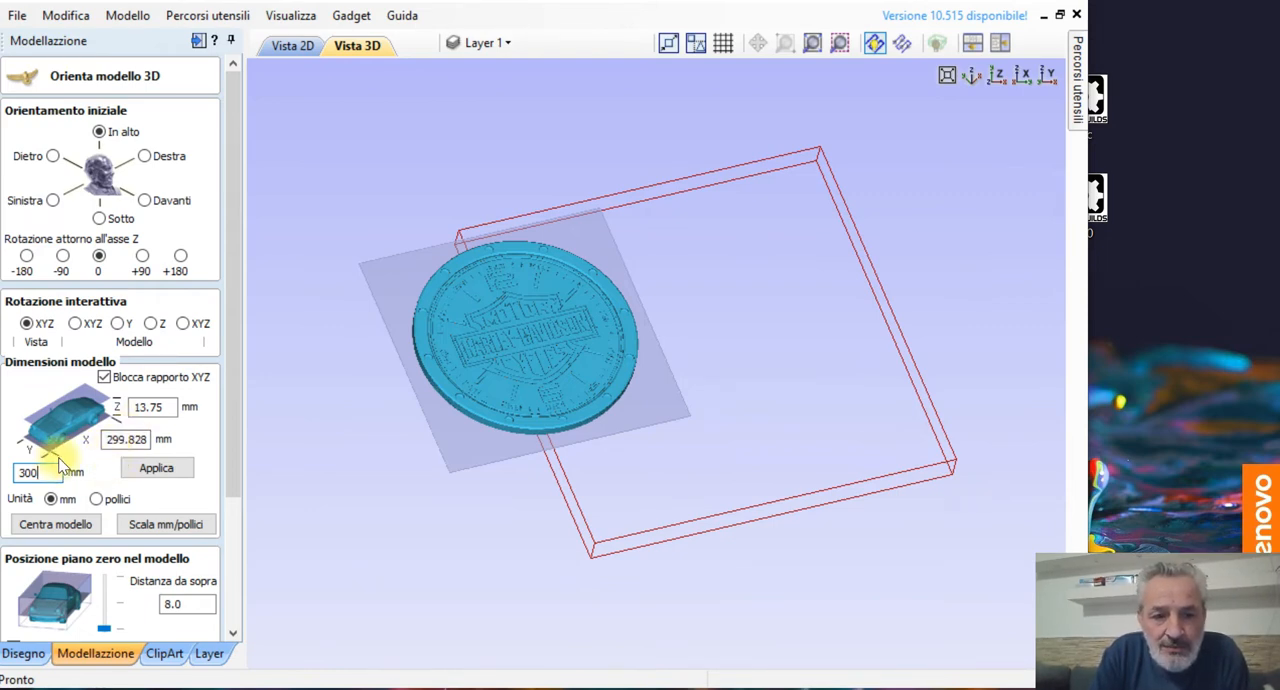
Step: Unlock the XYZ ratio, set the model's Z height to 20 mm and apply the new dimensions
{"action": "left_click", "coordinate": [104, 378]}
{"action": "left_click", "coordinate": [106, 380]}
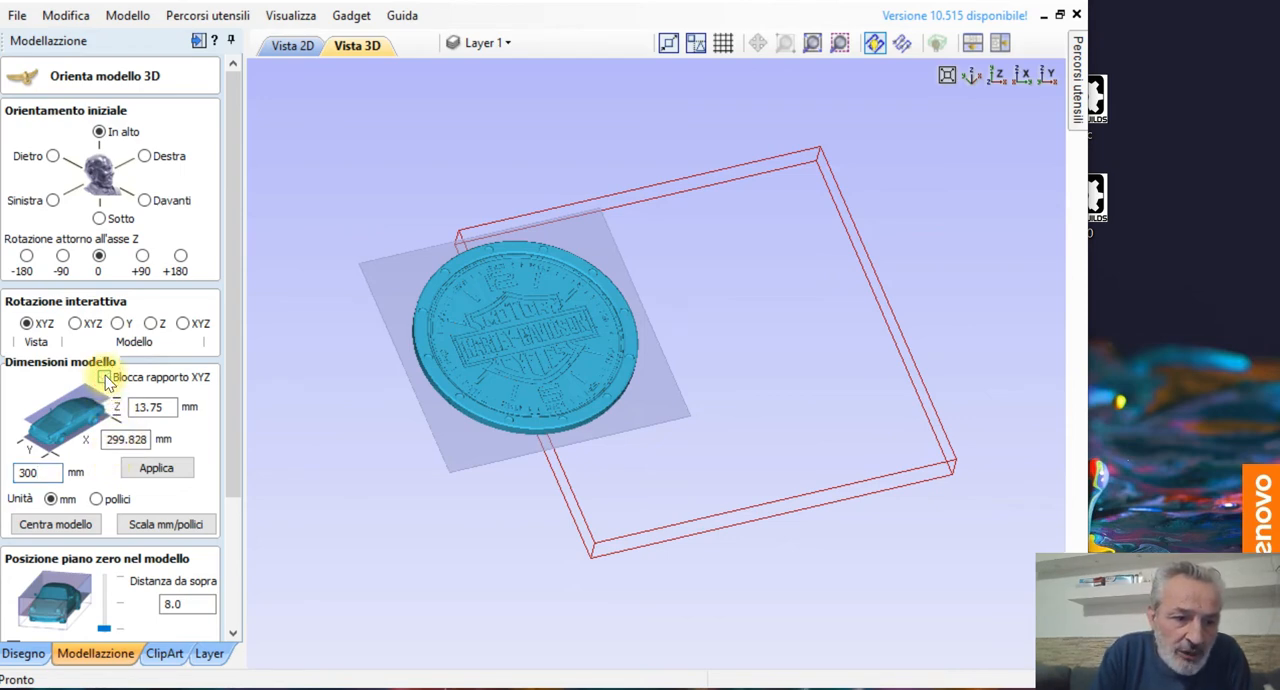
{"action": "left_click", "coordinate": [153, 410]}
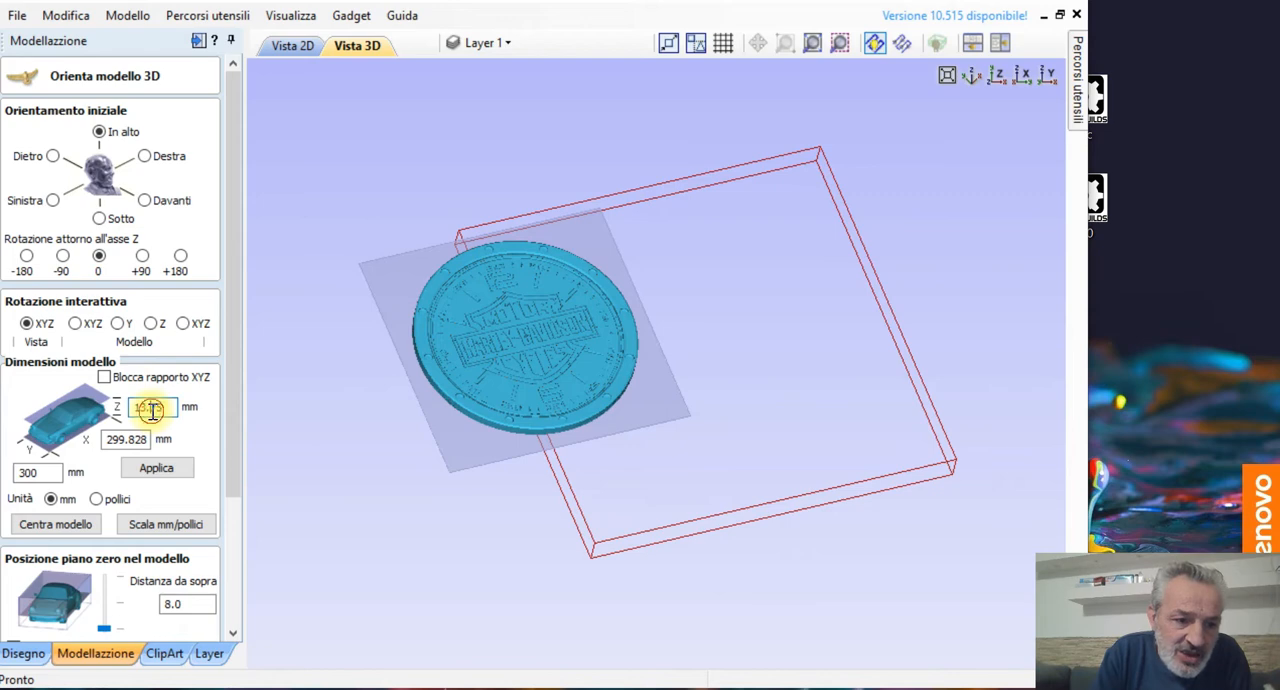
{"action": "double_click", "coordinate": [151, 410]}
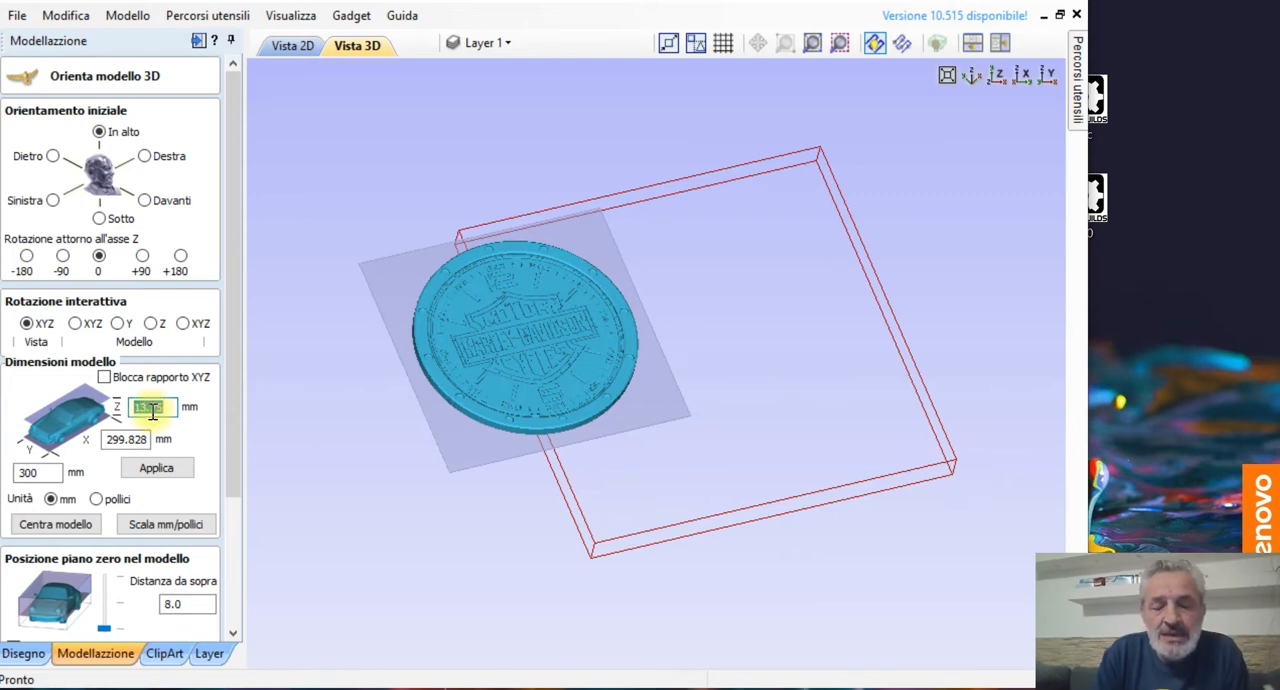
{"action": "type", "text": "20"}
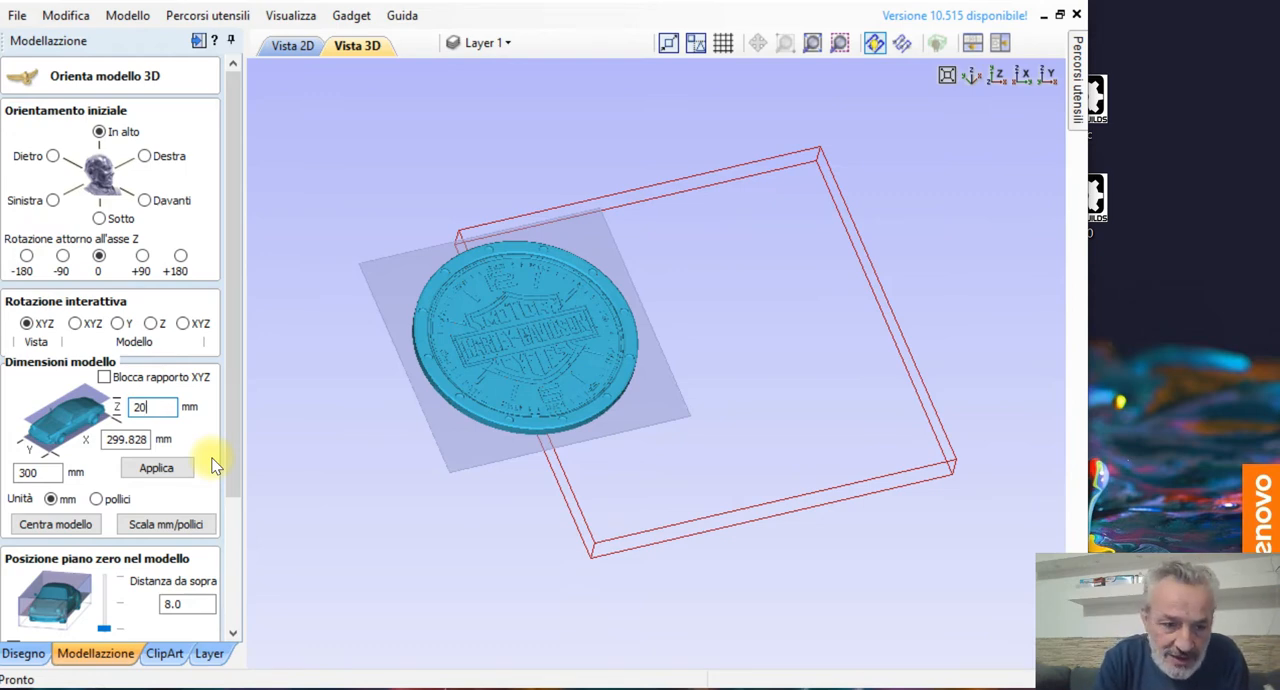
{"action": "left_click", "coordinate": [157, 470]}
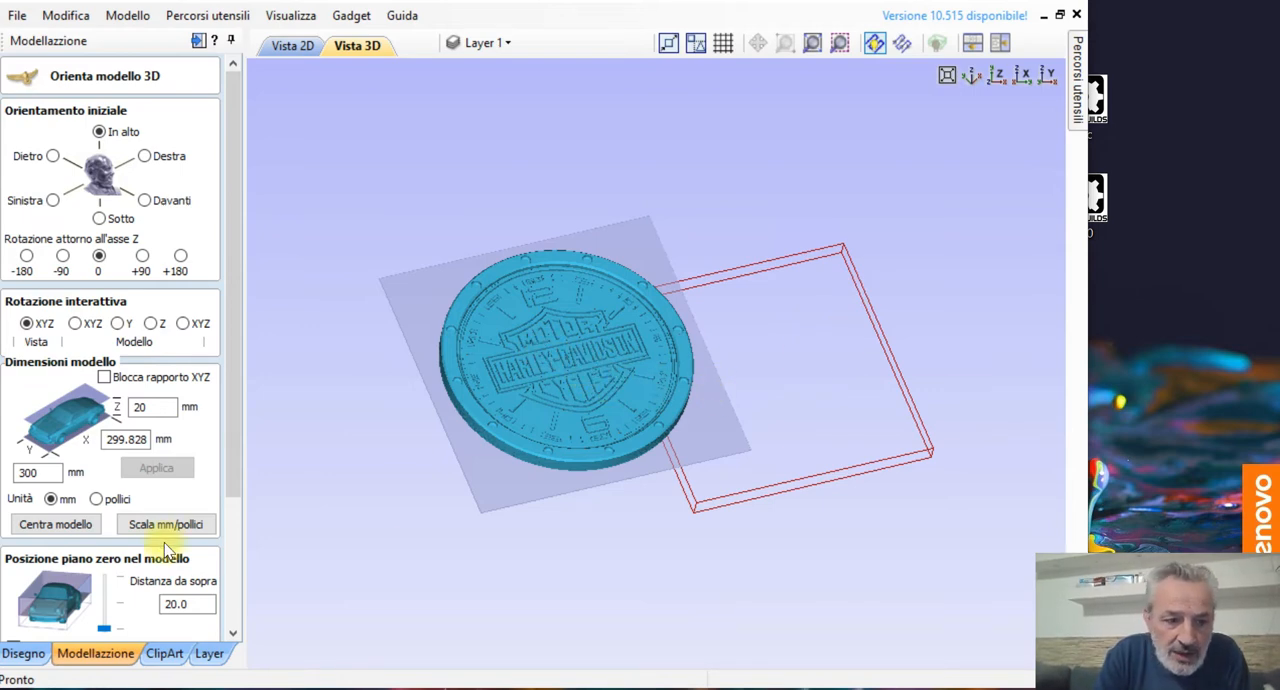
Step: Centre the clock model in the job and place its zero plane 20 mm from the top, accepting the orientation settings
{"action": "left_click", "coordinate": [56, 526]}
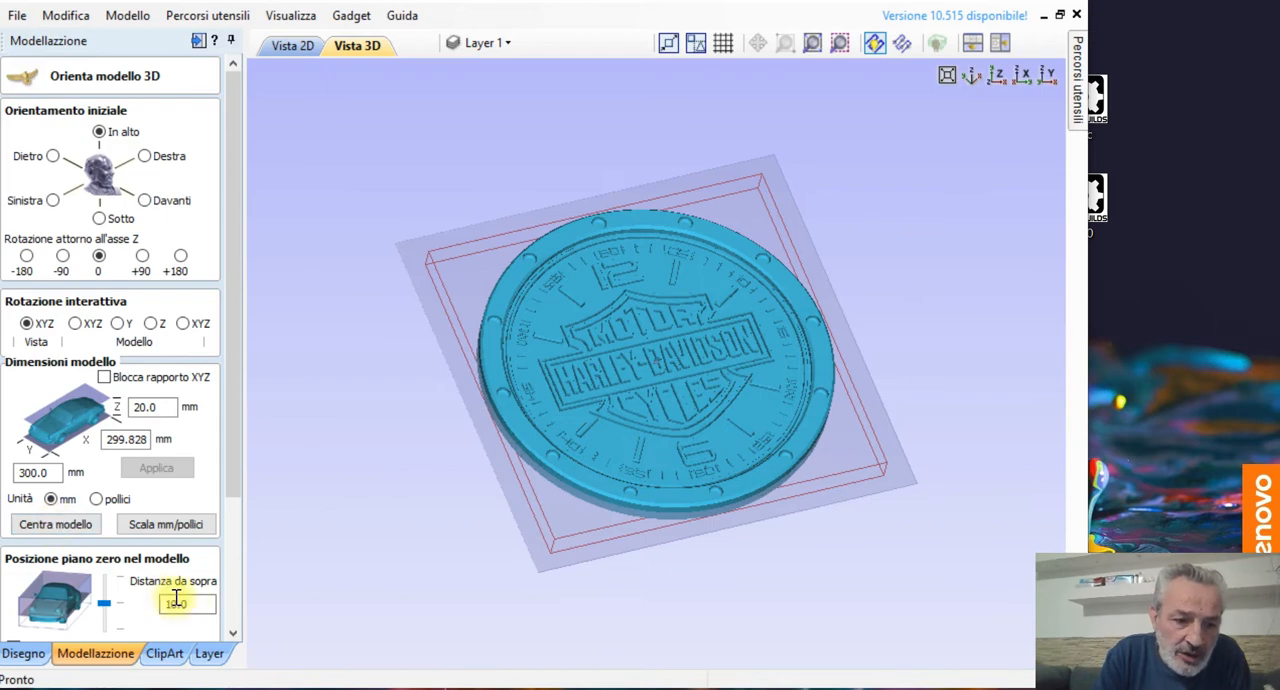
{"action": "left_click", "coordinate": [232, 632]}
{"action": "left_click", "coordinate": [232, 633]}
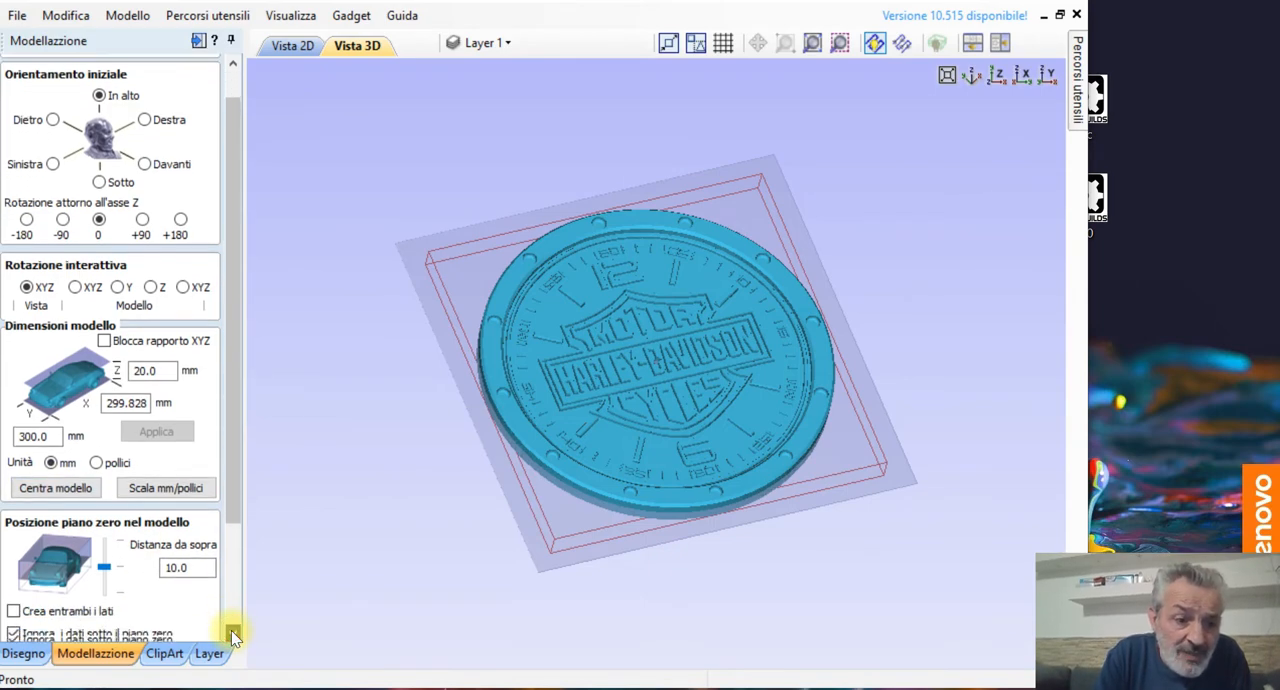
{"action": "left_click", "coordinate": [232, 633]}
{"action": "left_click", "coordinate": [232, 633]}
{"action": "left_click", "coordinate": [232, 633]}
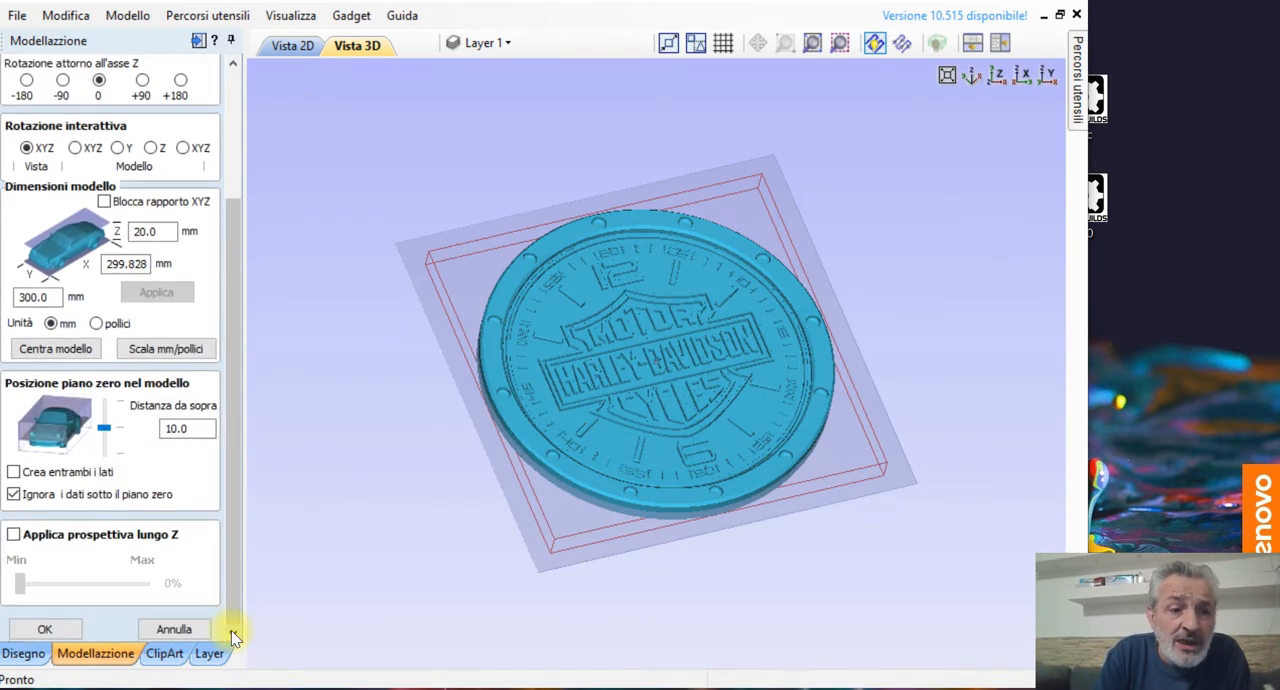
{"action": "left_click", "coordinate": [106, 454]}
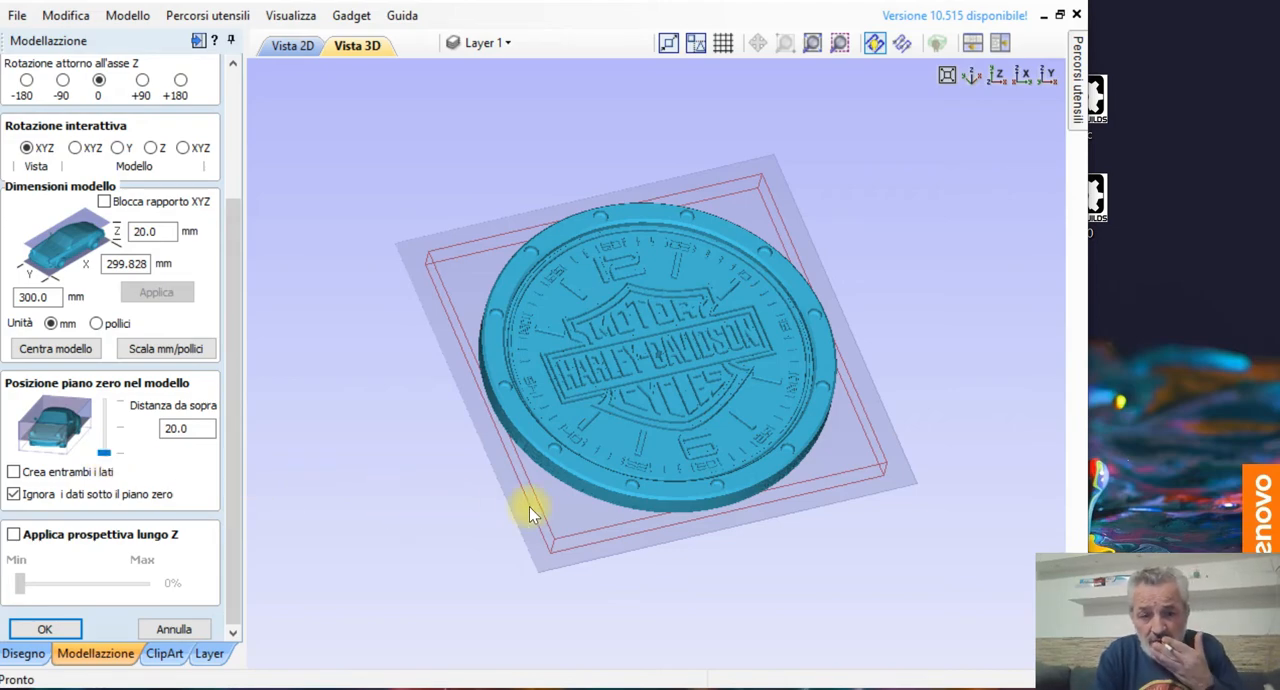
{"action": "left_click_drag", "start_coordinate": [596, 416], "coordinate": [542, 437]}
{"action": "left_click_drag", "start_coordinate": [531, 501], "coordinate": [491, 546]}
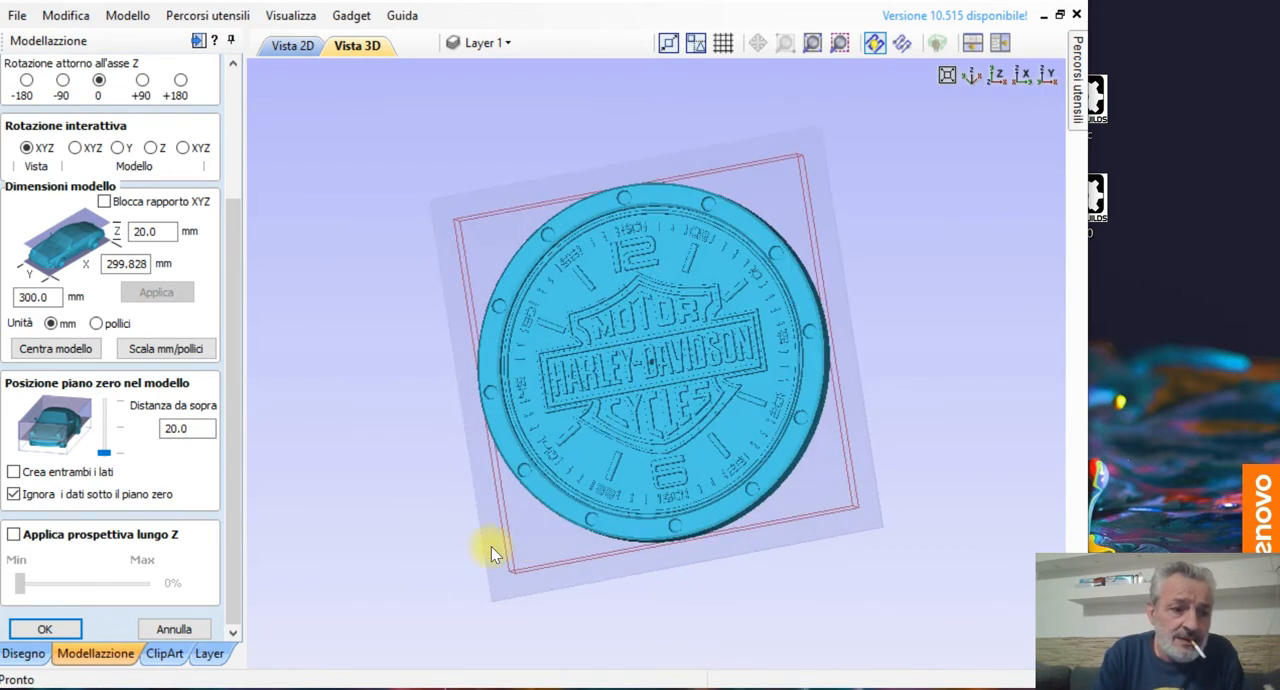
{"action": "left_click", "coordinate": [69, 629]}
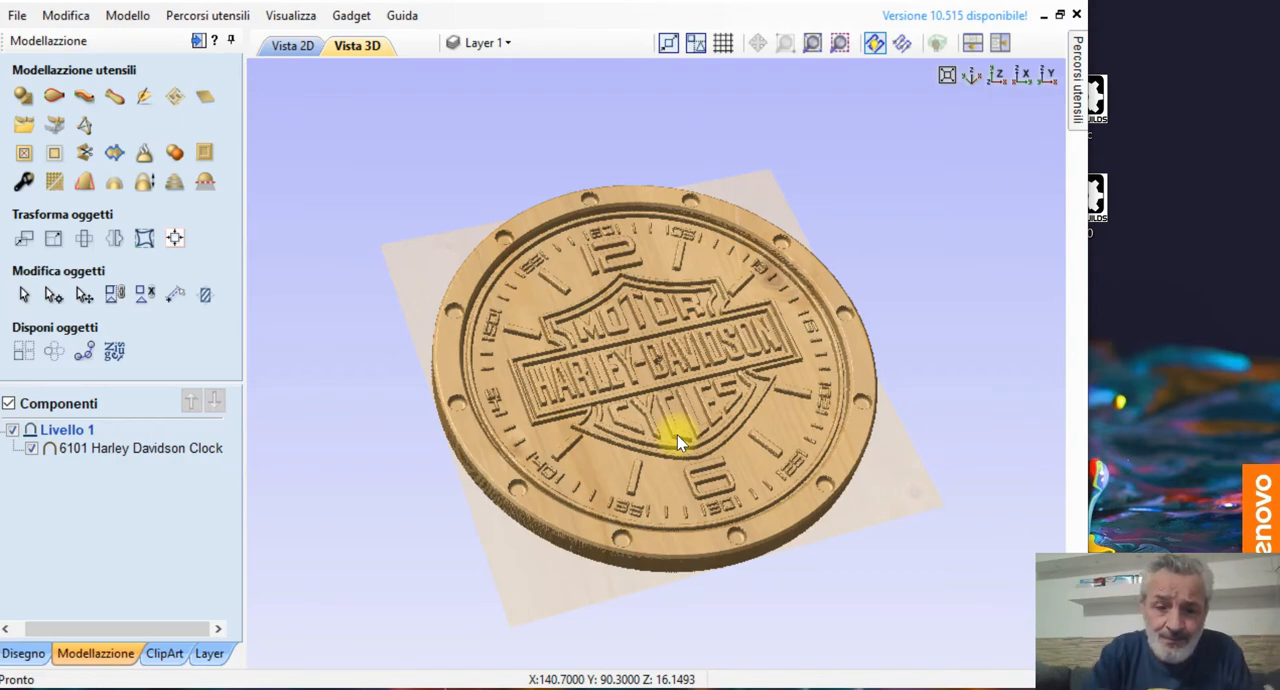
Step: Smooth the clock component slightly, keeping the smoothing amount near the minimum, and bake the result into the model
{"action": "scroll", "coordinate": [690, 393], "scroll_direction": "up", "scroll_amount": 5}
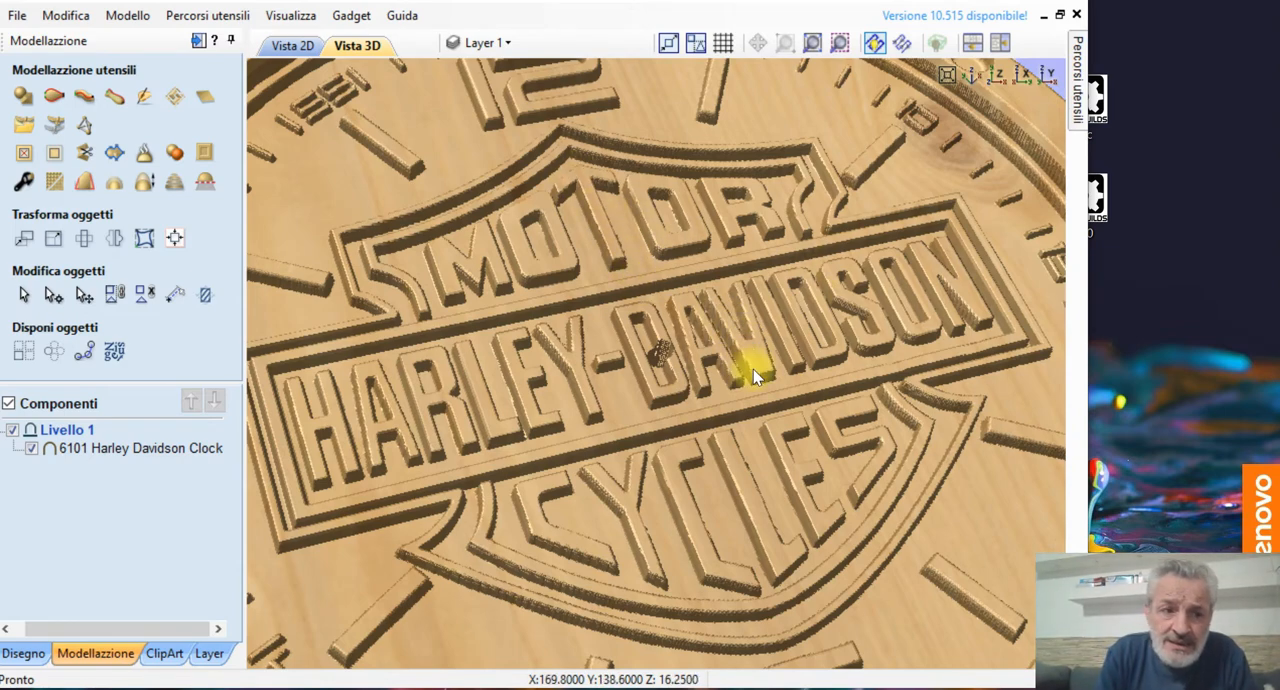
{"action": "left_click", "coordinate": [52, 185]}
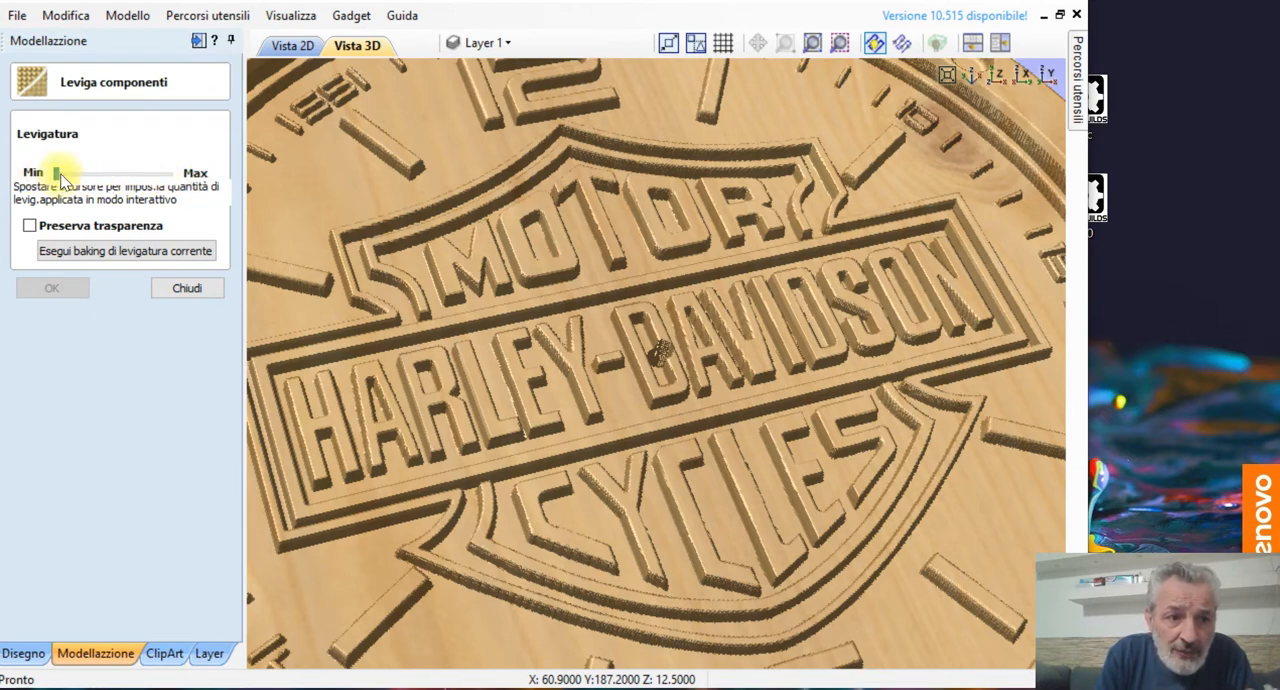
{"action": "left_click_drag", "start_coordinate": [57, 176], "coordinate": [62, 173]}
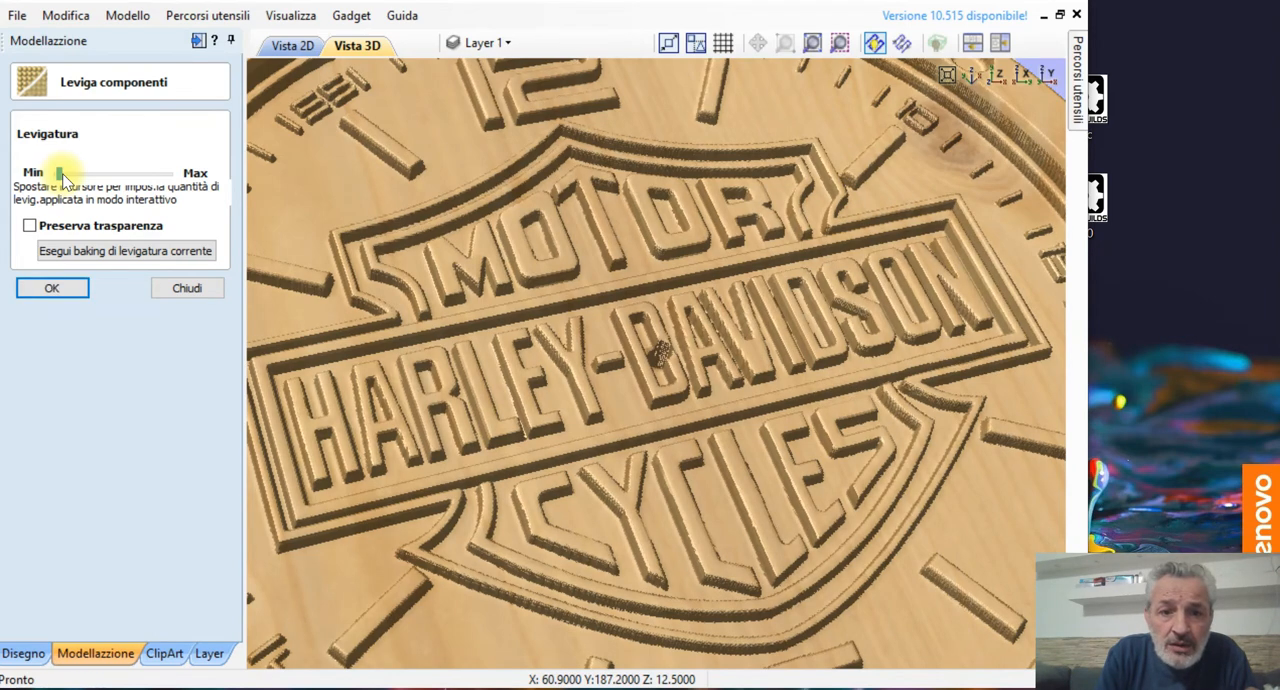
{"action": "left_click", "coordinate": [64, 175]}
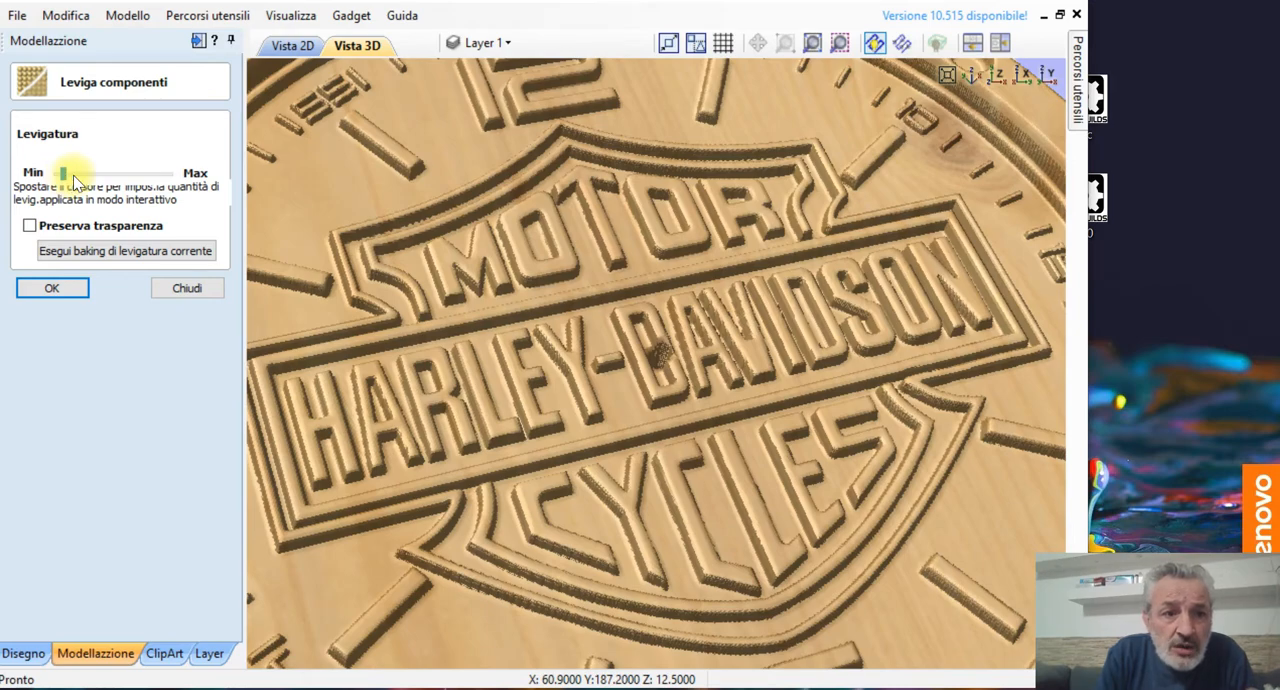
{"action": "left_click", "coordinate": [73, 177]}
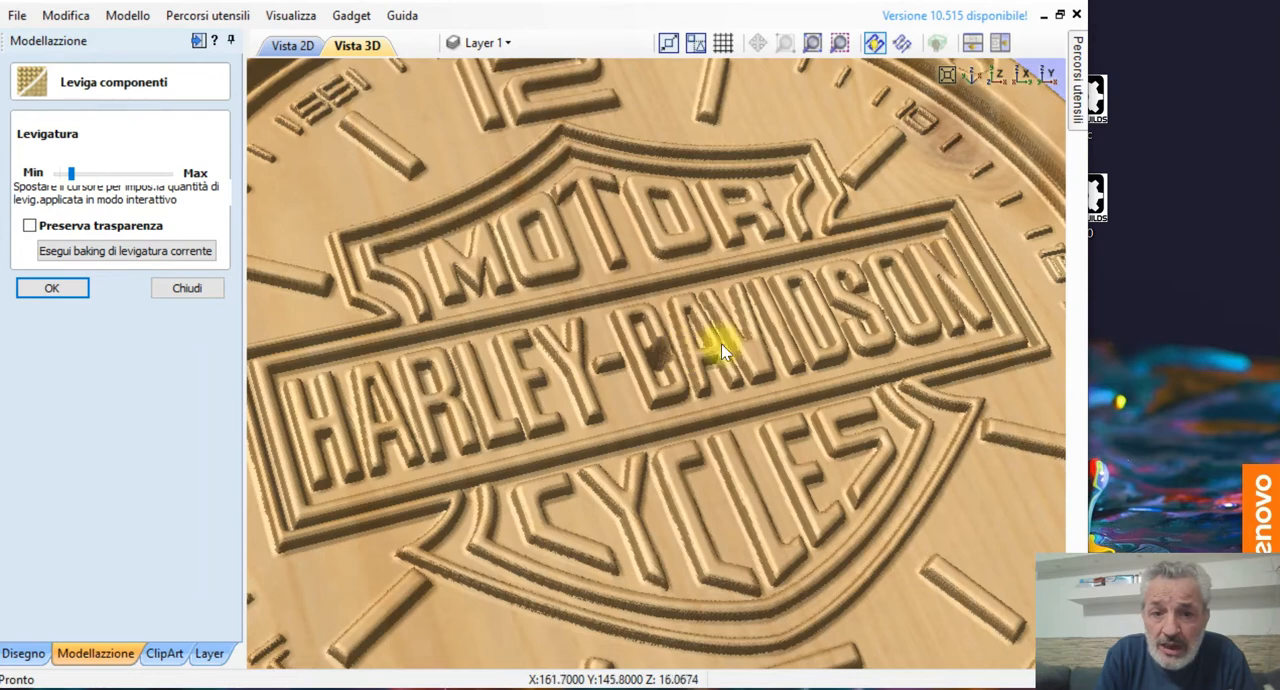
{"action": "left_click", "coordinate": [124, 250]}
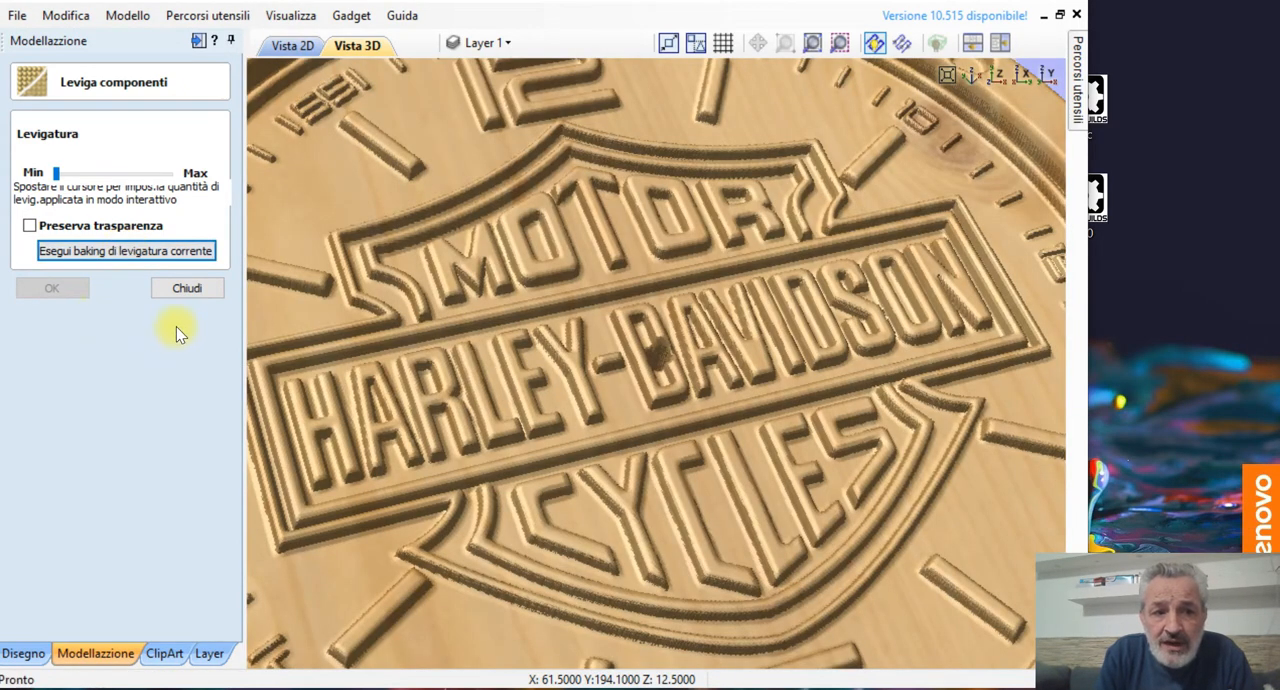
{"action": "left_click", "coordinate": [197, 286]}
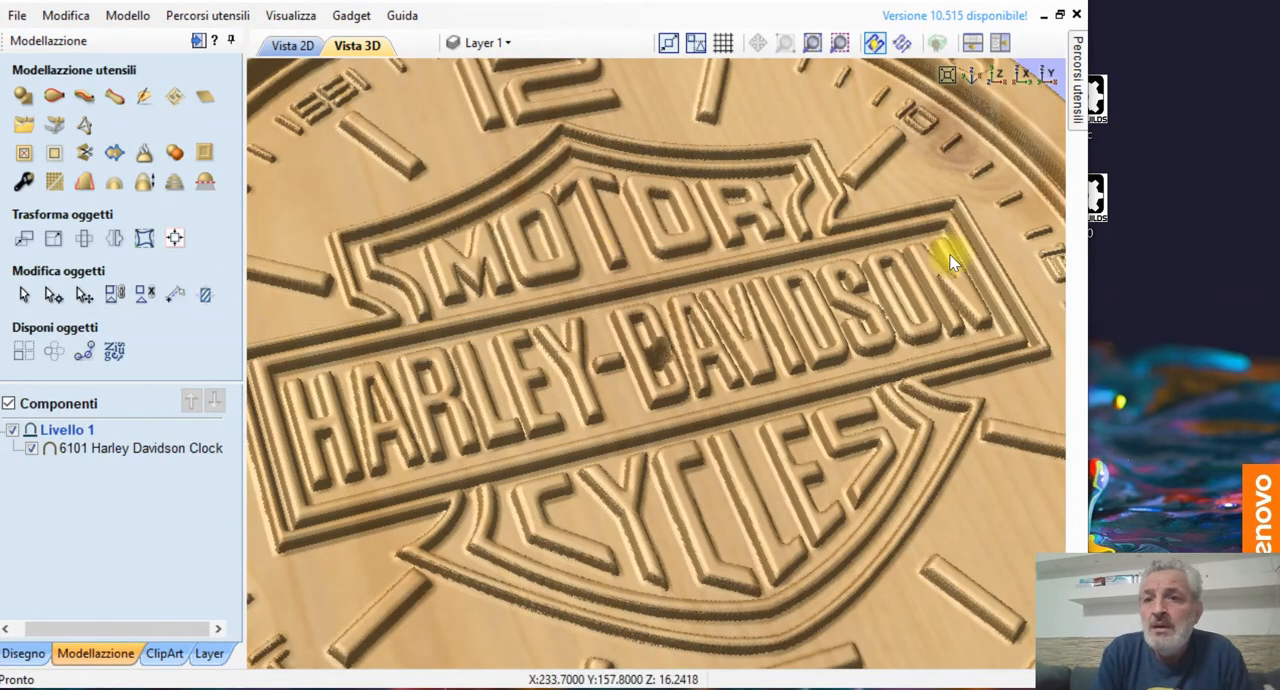
Step: Start a 3D roughing toolpath and accept the material setup with Z zero on the material surface
{"action": "mouse_move", "coordinate": [1077, 108]}
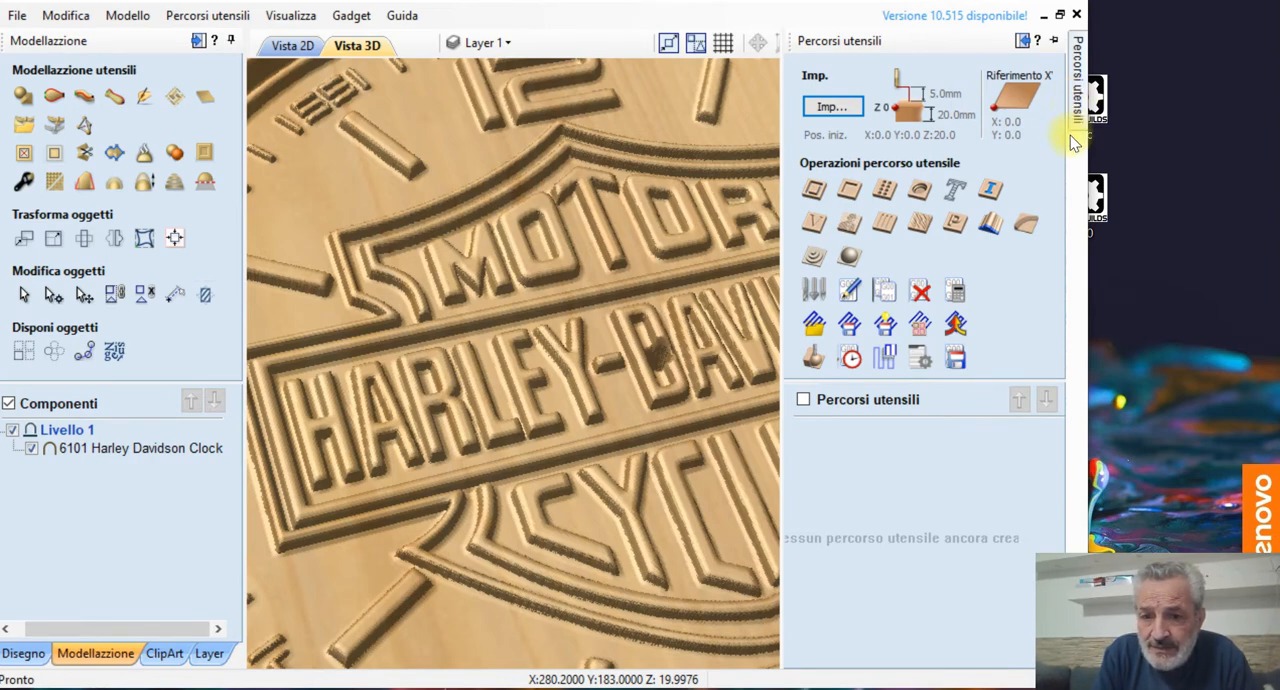
{"action": "left_click", "coordinate": [811, 262]}
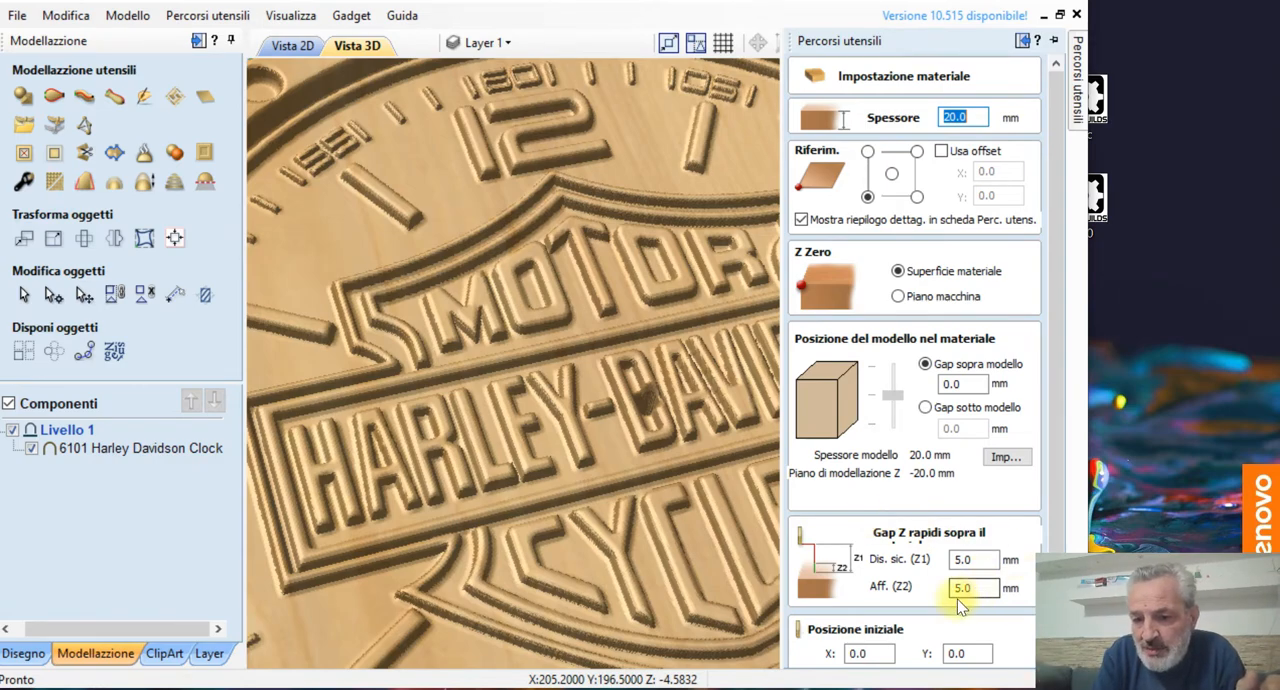
{"action": "scroll", "coordinate": [843, 119], "scroll_direction": "down", "scroll_amount": 3}
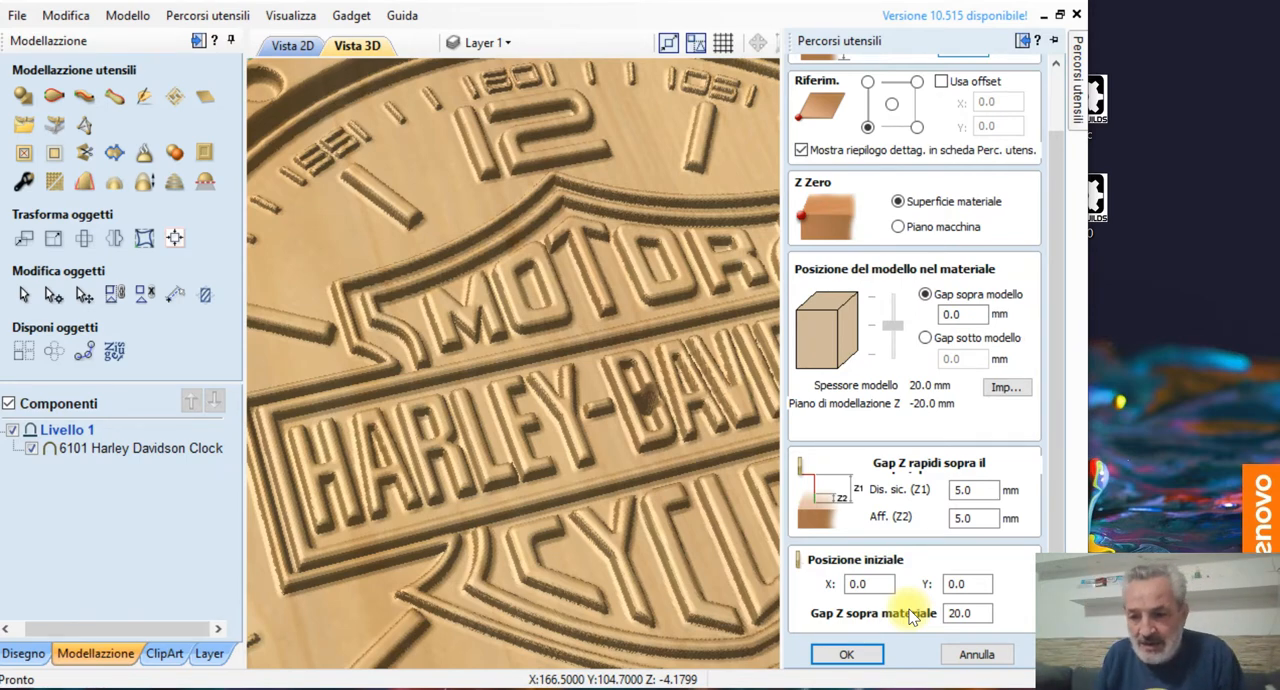
{"action": "left_click", "coordinate": [836, 651]}
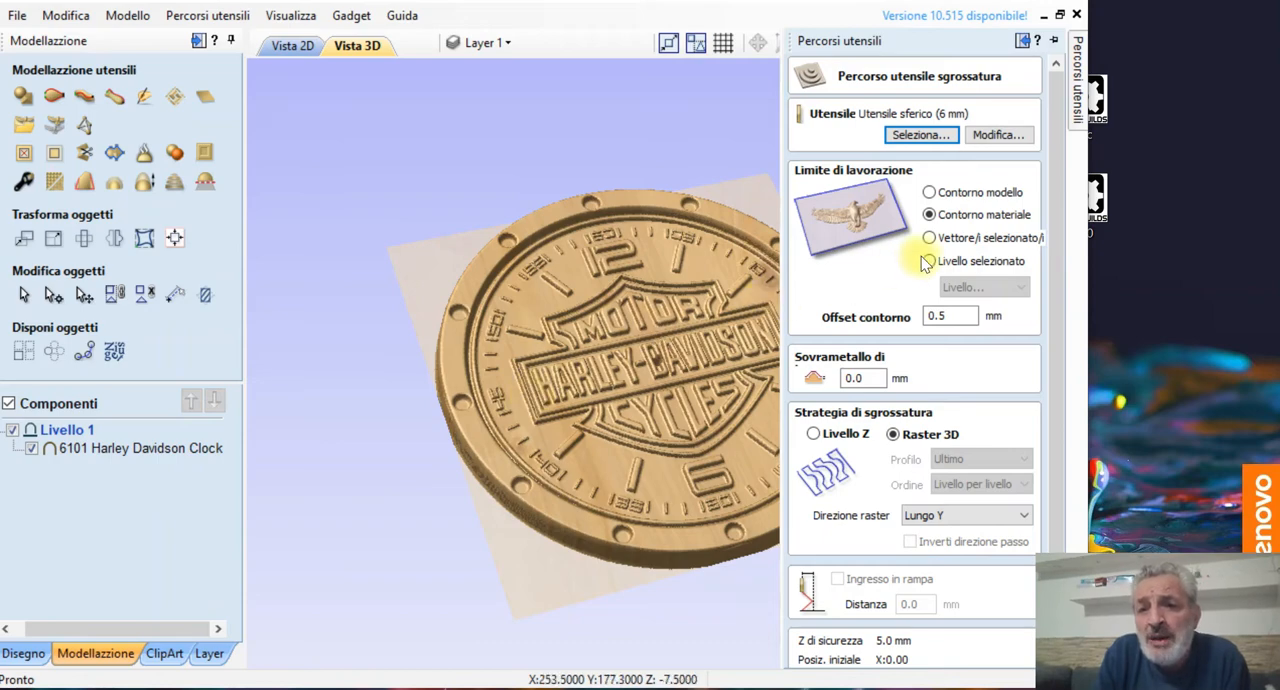
Step: Set the roughing toolpath's machining limit to the material boundary, keeping the 0.5 mm boundary offset
{"action": "left_click", "coordinate": [933, 194]}
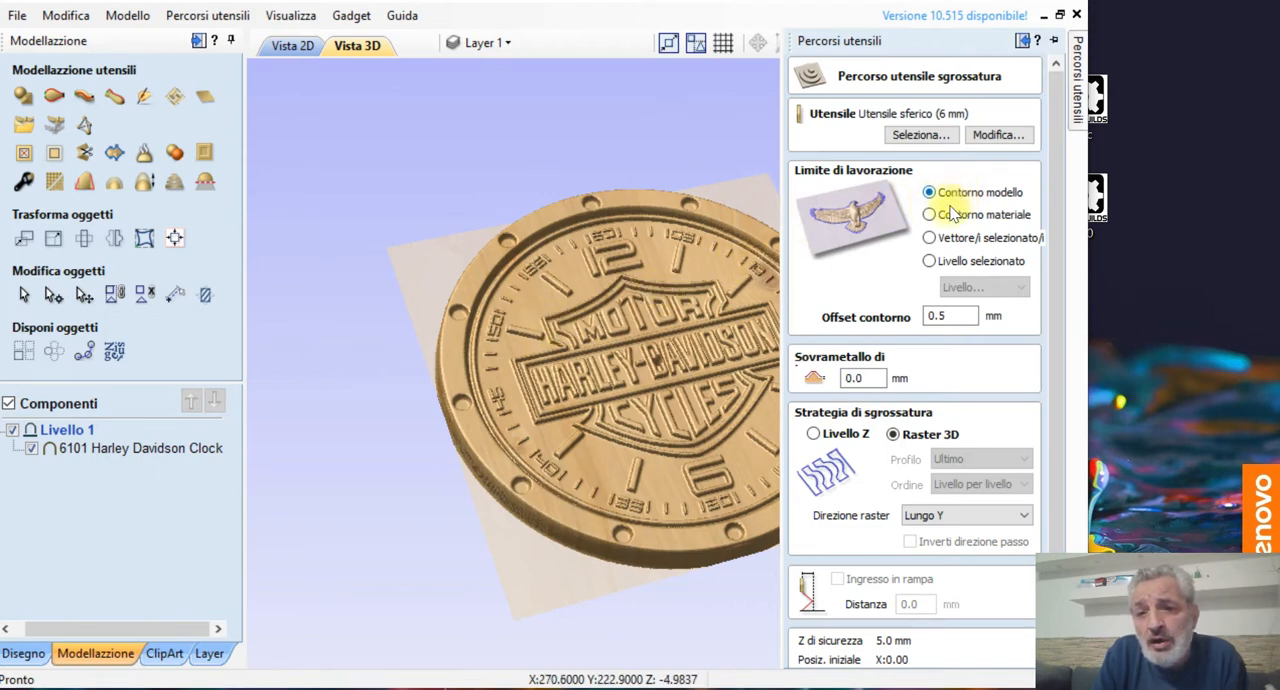
{"action": "left_click", "coordinate": [933, 213]}
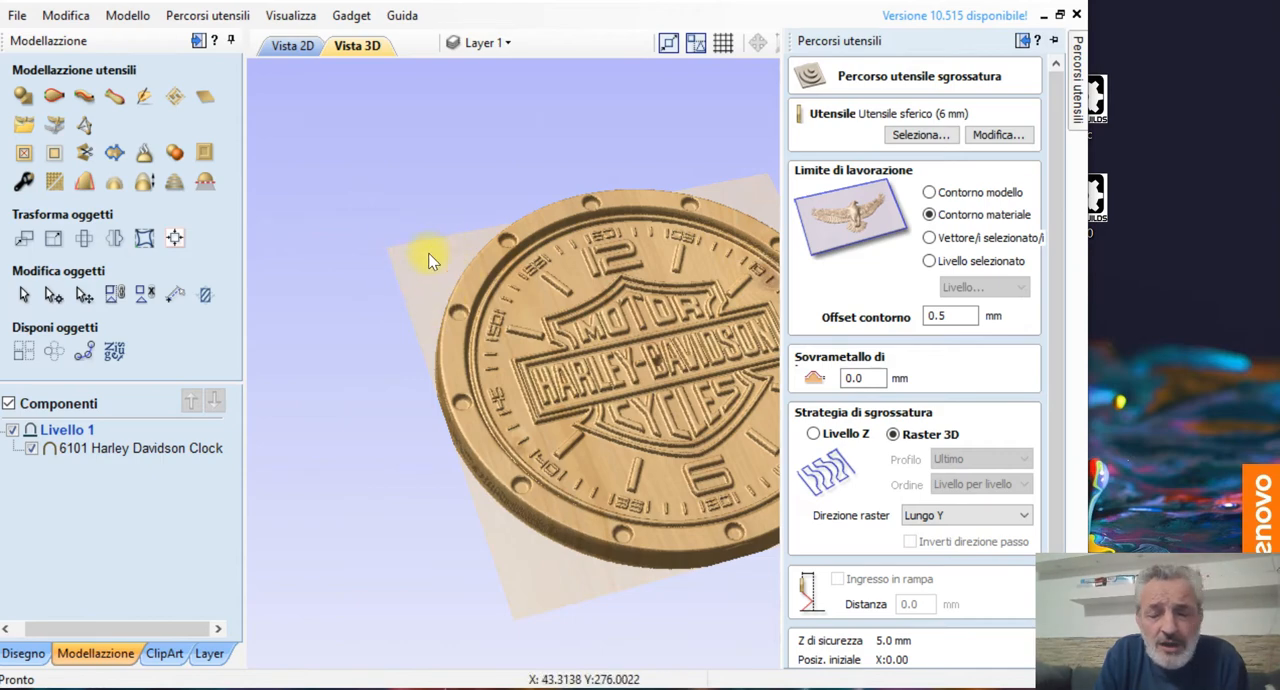
{"action": "left_click", "coordinate": [951, 318]}
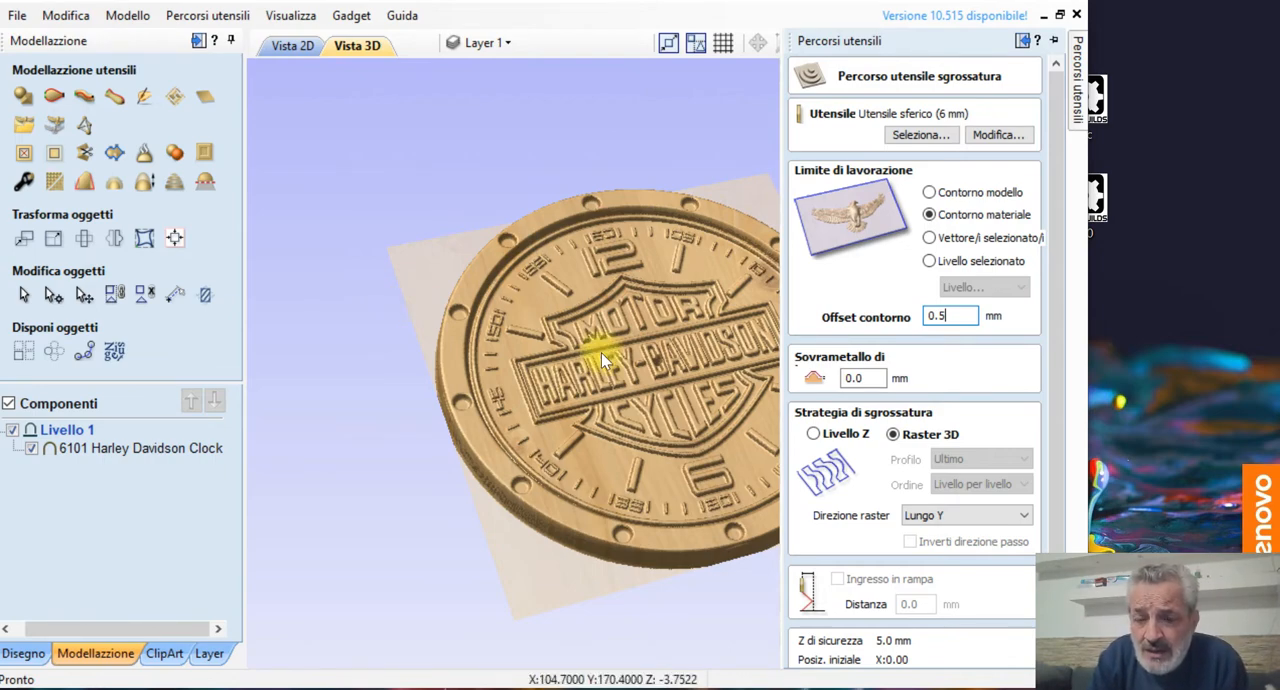
Step: Set the machining allowance of the roughing toolpath to 0 mm
{"action": "left_click", "coordinate": [850, 378]}
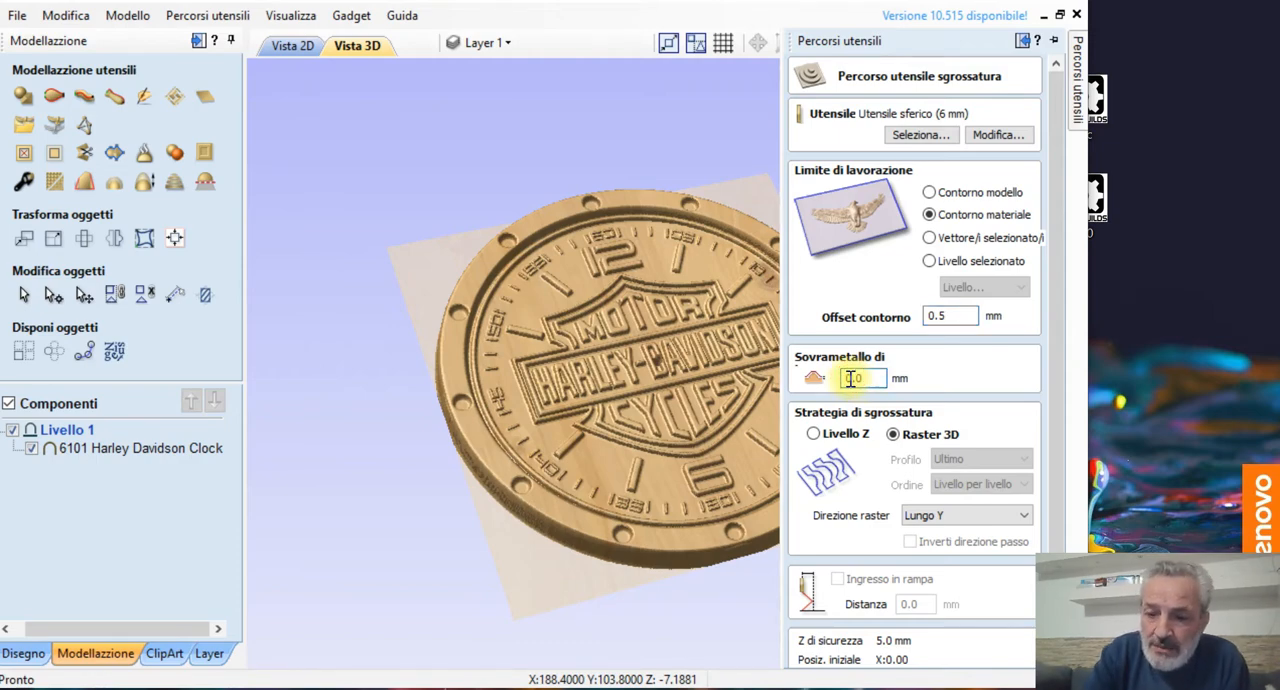
{"action": "double_click", "coordinate": [850, 378]}
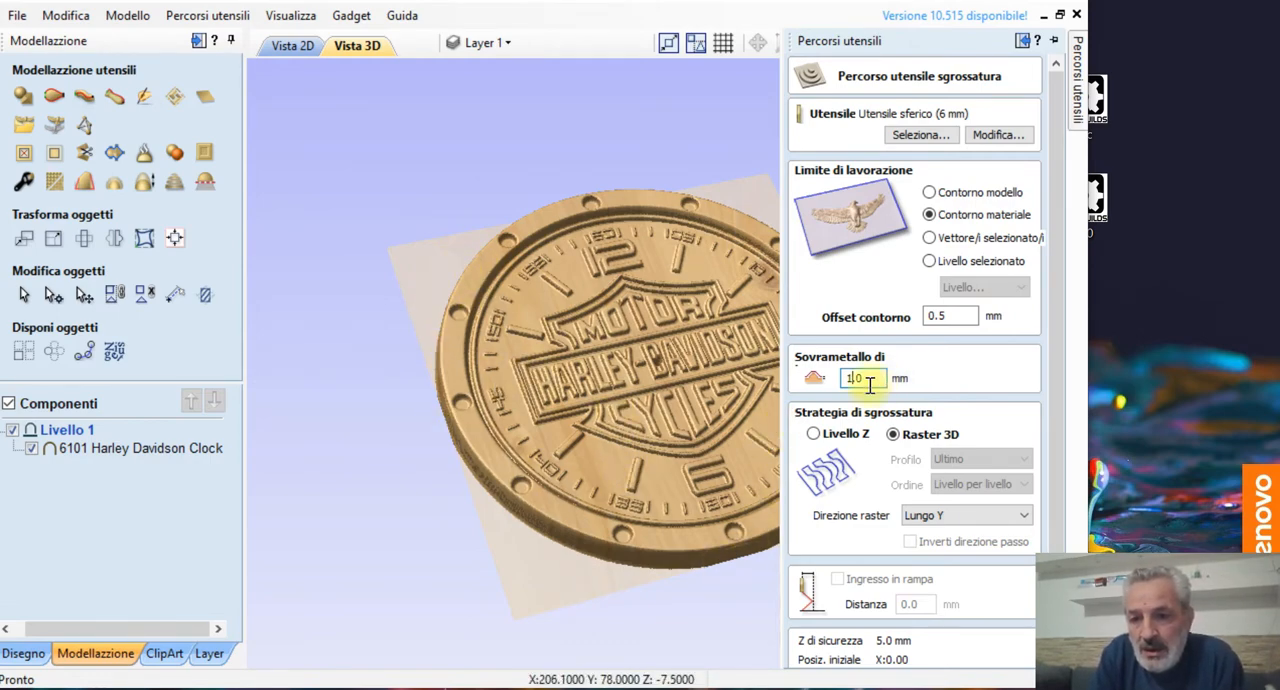
{"action": "key", "text": "BackSpace"}
{"action": "key", "text": "BackSpace"}
{"action": "key", "text": "BackSpace"}
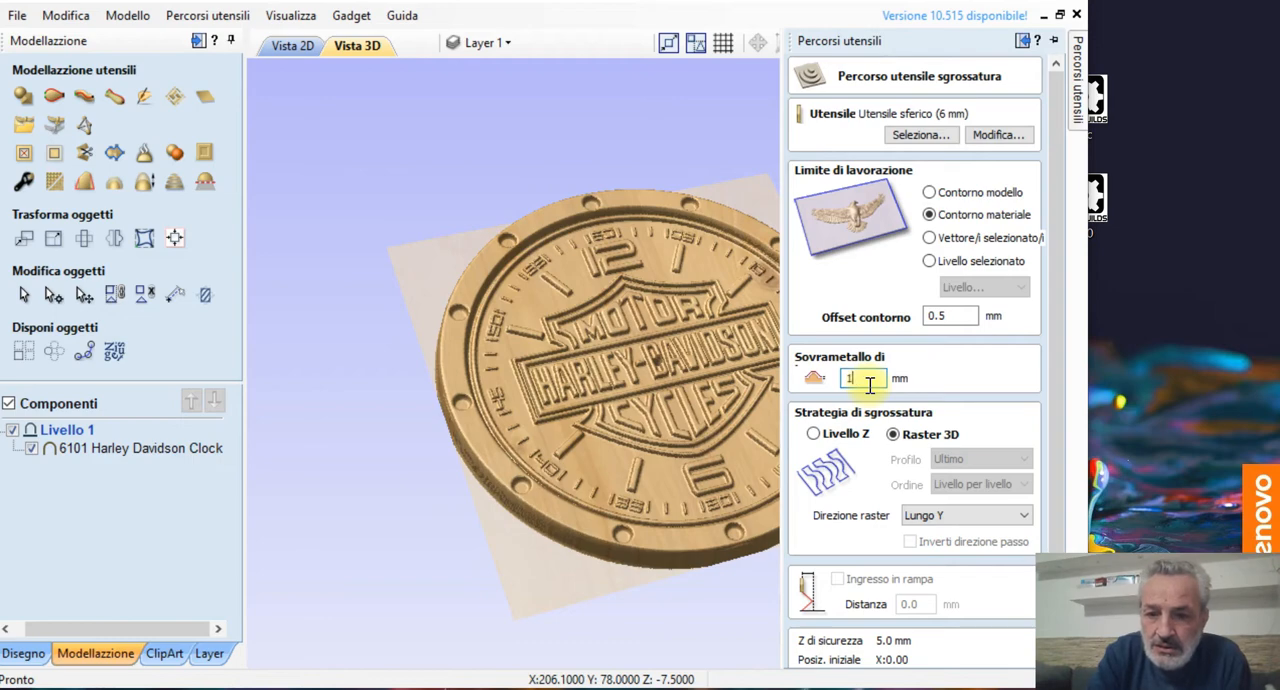
{"action": "type", "text": "0"}
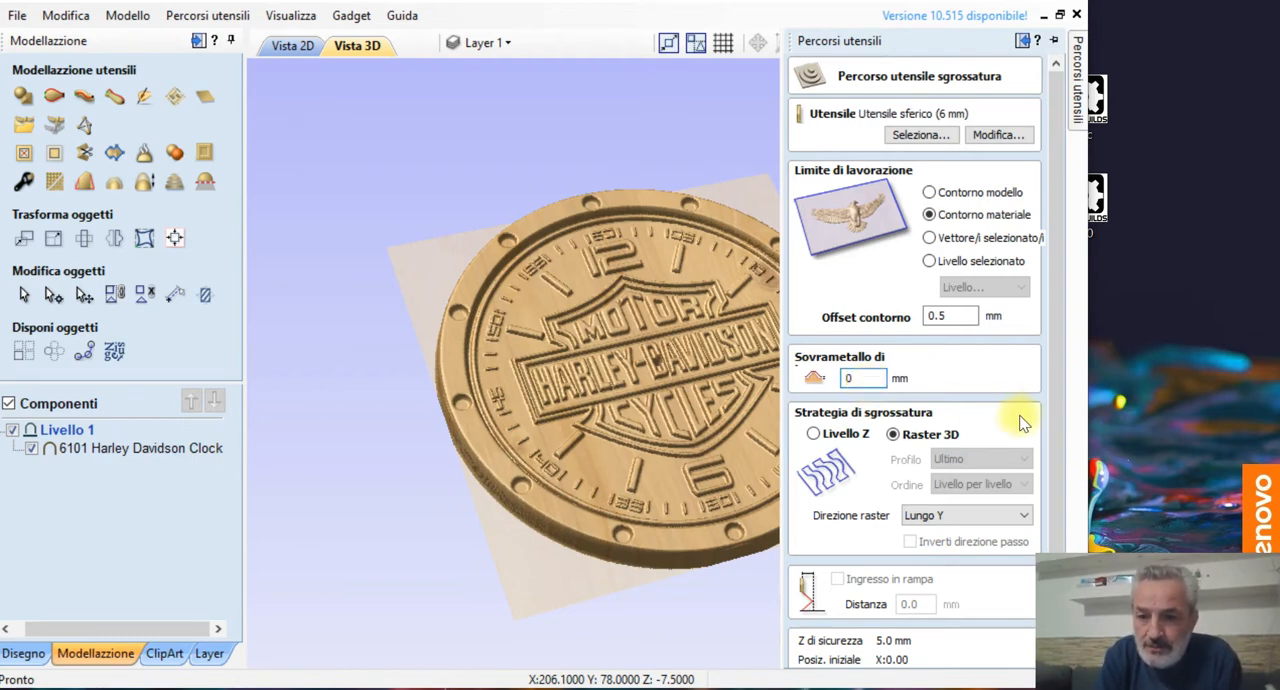
Step: Use the 3D Raster roughing strategy with the raster direction along Y and calculate the roughing toolpath
{"action": "left_click", "coordinate": [813, 434]}
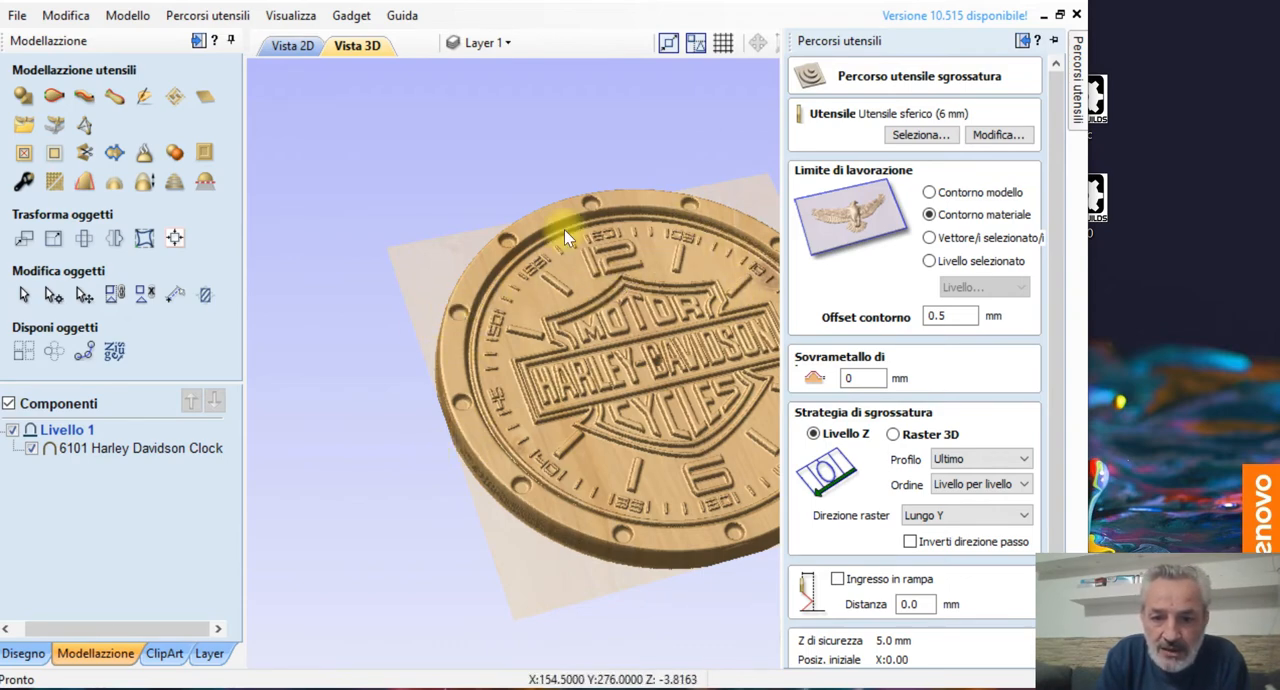
{"action": "left_click", "coordinate": [900, 436]}
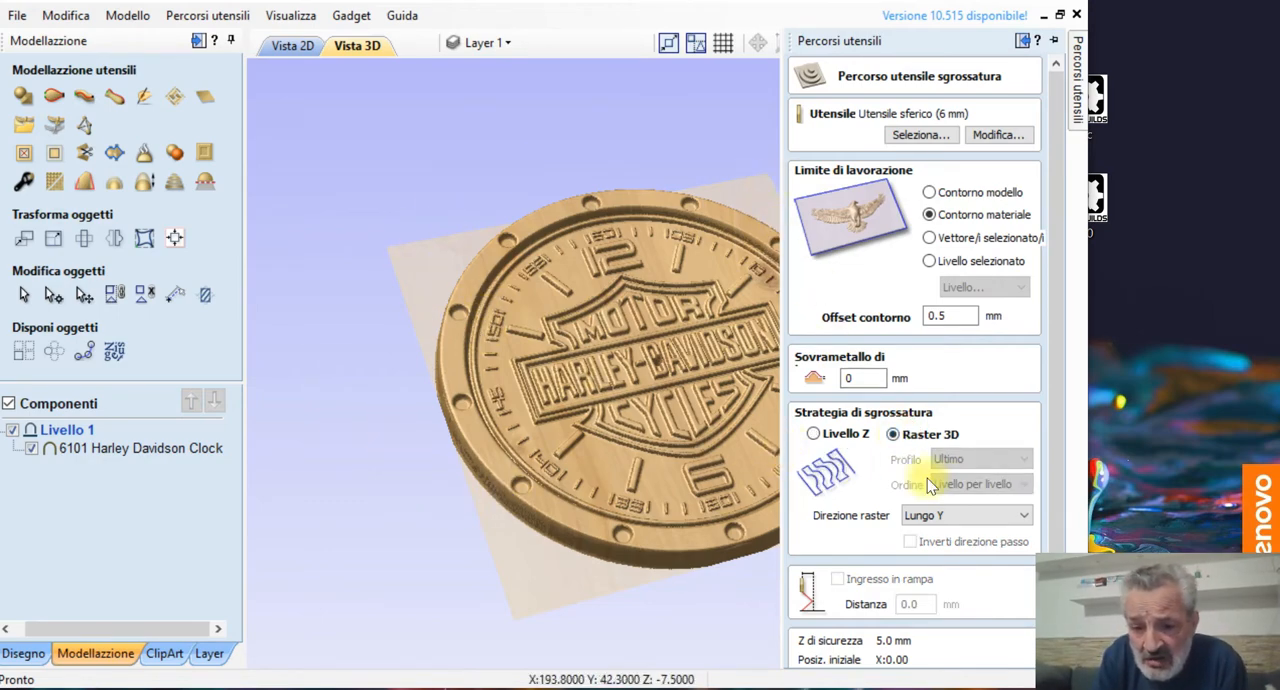
{"action": "left_click", "coordinate": [944, 516]}
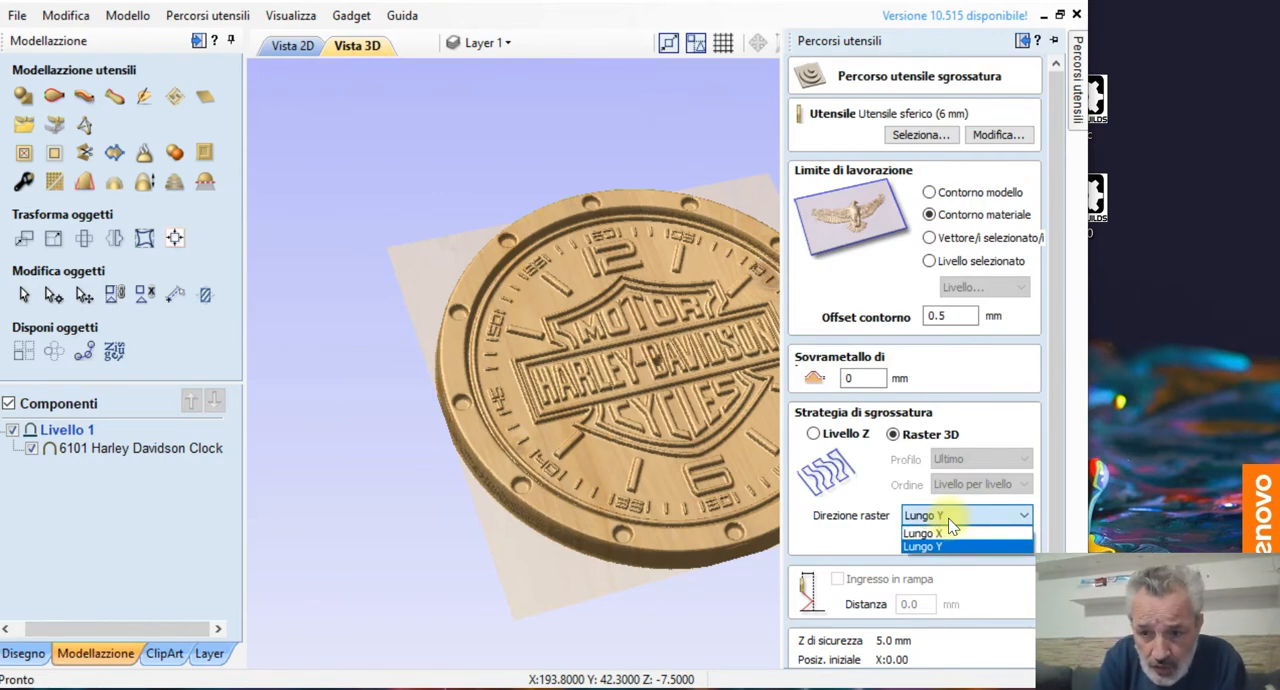
{"action": "left_click", "coordinate": [860, 525]}
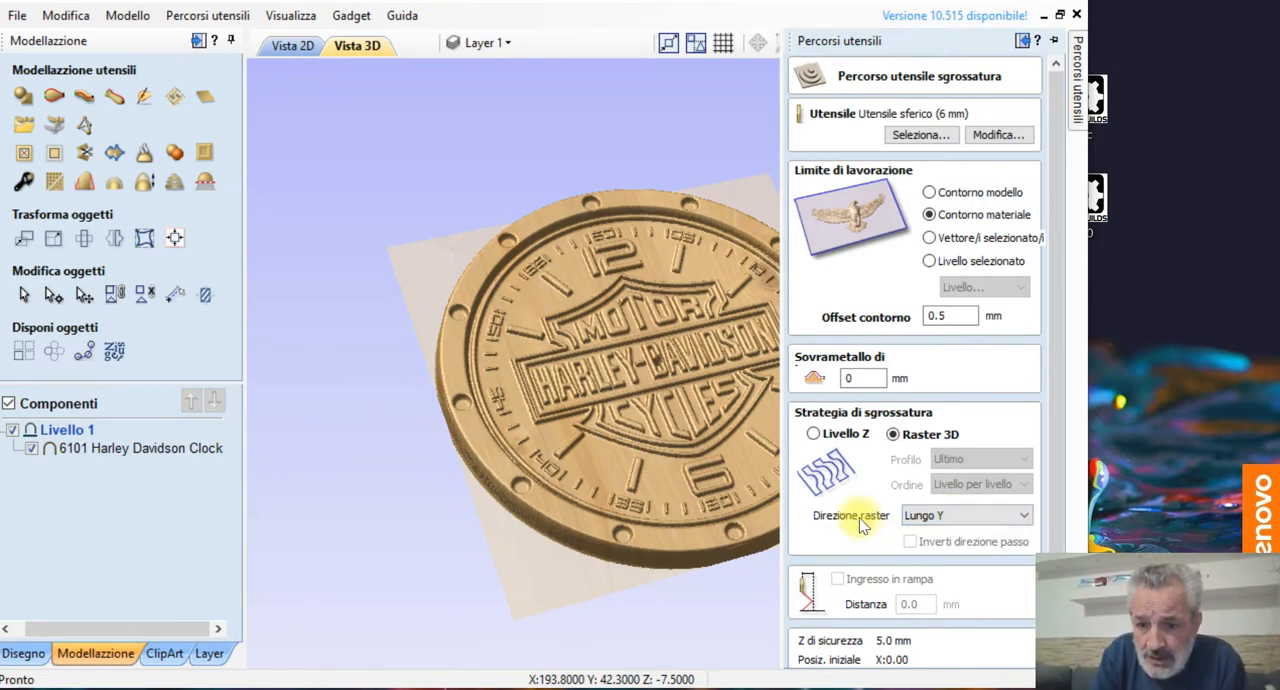
{"action": "scroll", "coordinate": [860, 525], "scroll_direction": "down", "scroll_amount": 2}
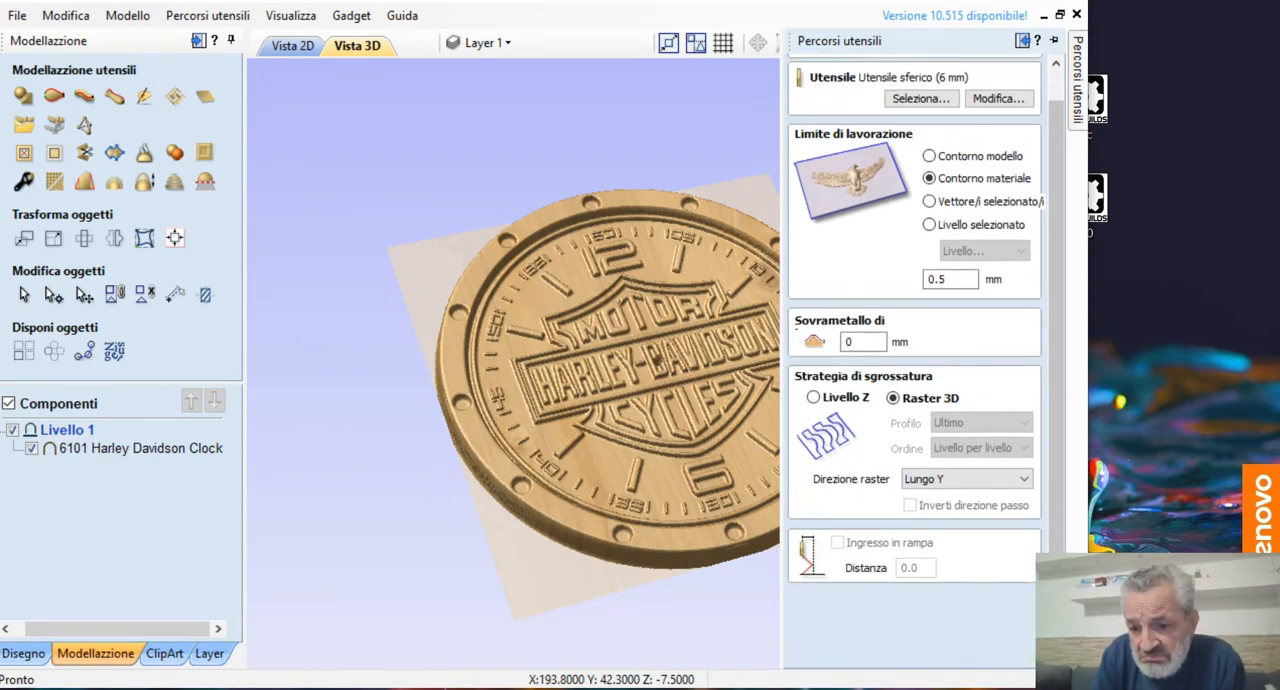
{"action": "scroll", "coordinate": [860, 525], "scroll_direction": "down", "scroll_amount": 3}
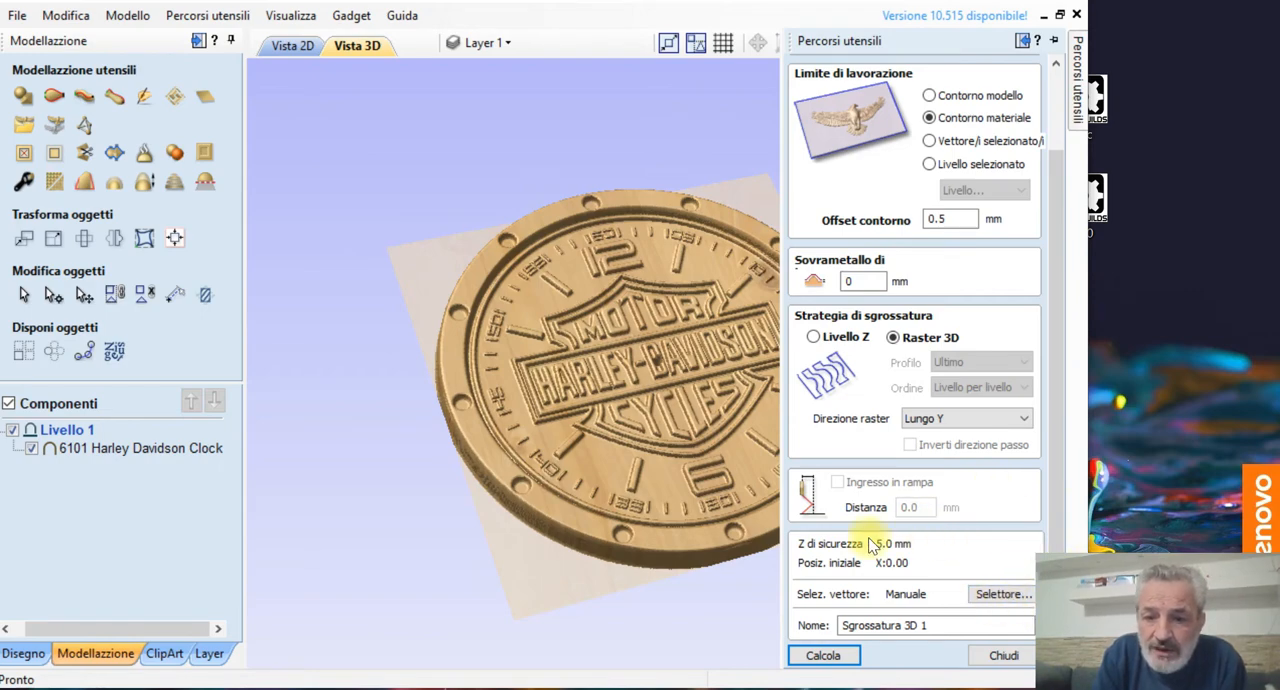
{"action": "left_click", "coordinate": [822, 656]}
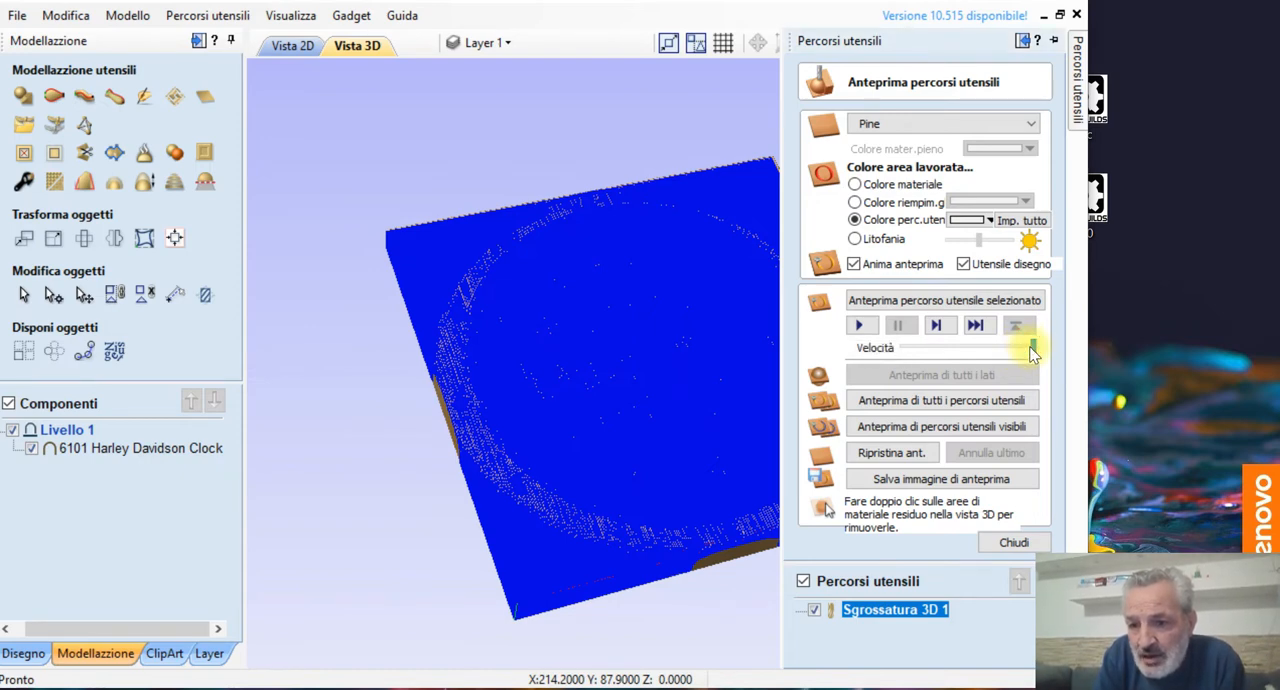
Step: Simulate the roughing toolpath with the playback speed at maximum, examine the carved clock, and close the preview
{"action": "left_click", "coordinate": [860, 326]}
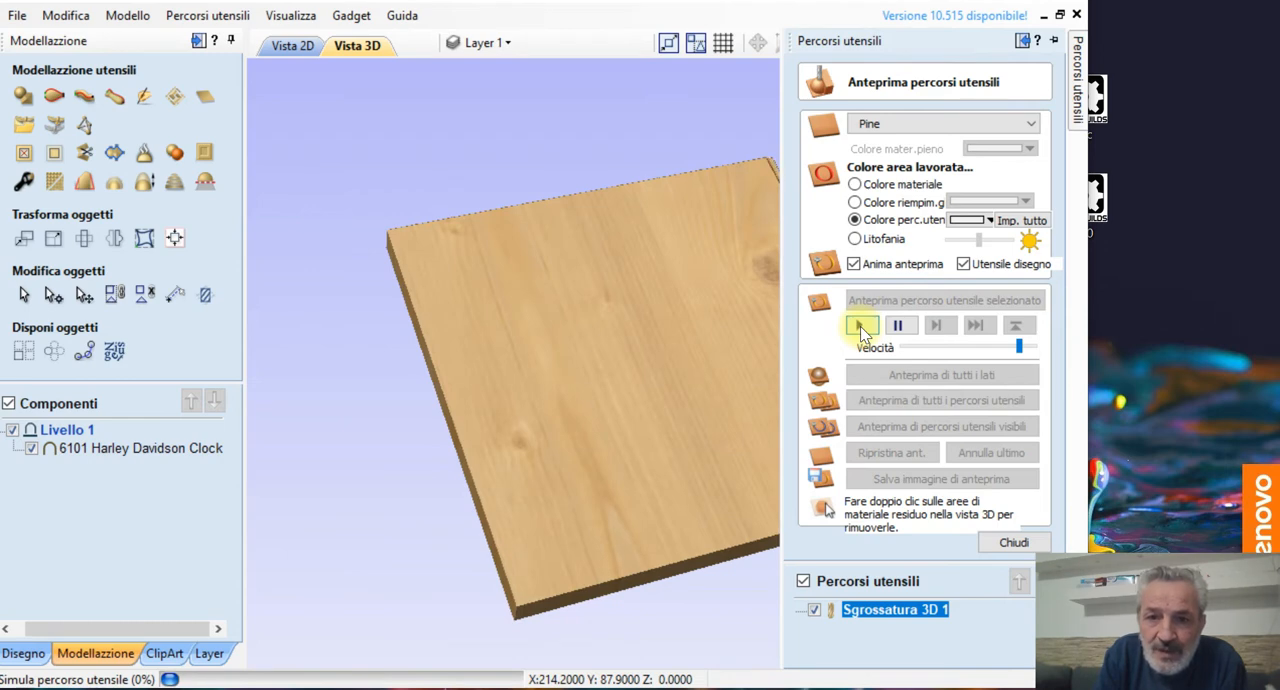
{"action": "left_click", "coordinate": [611, 85]}
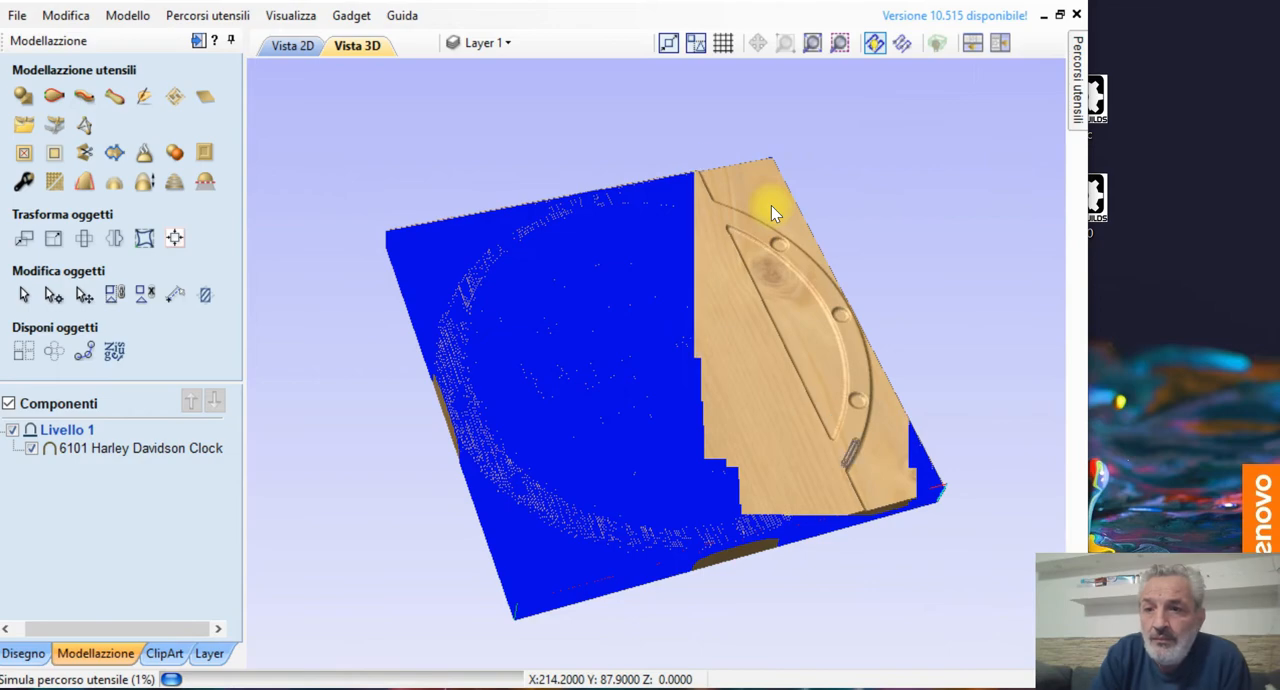
{"action": "left_click", "coordinate": [1079, 91]}
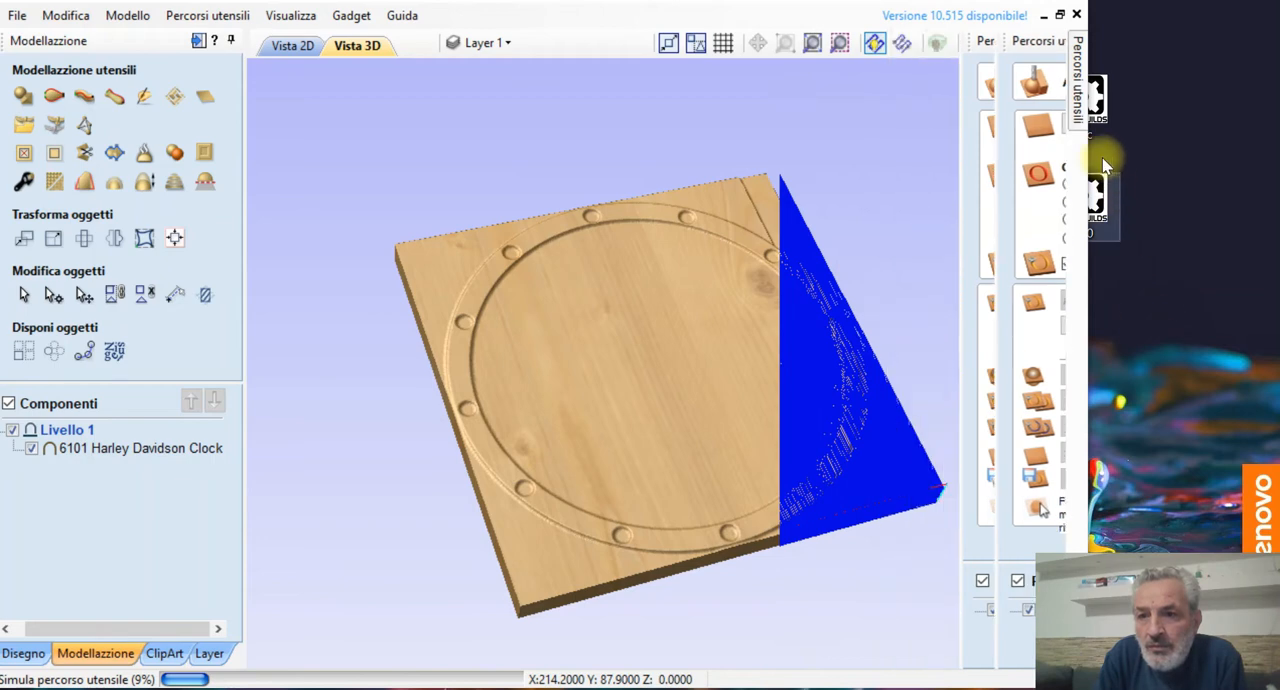
{"action": "mouse_move", "coordinate": [1078, 118]}
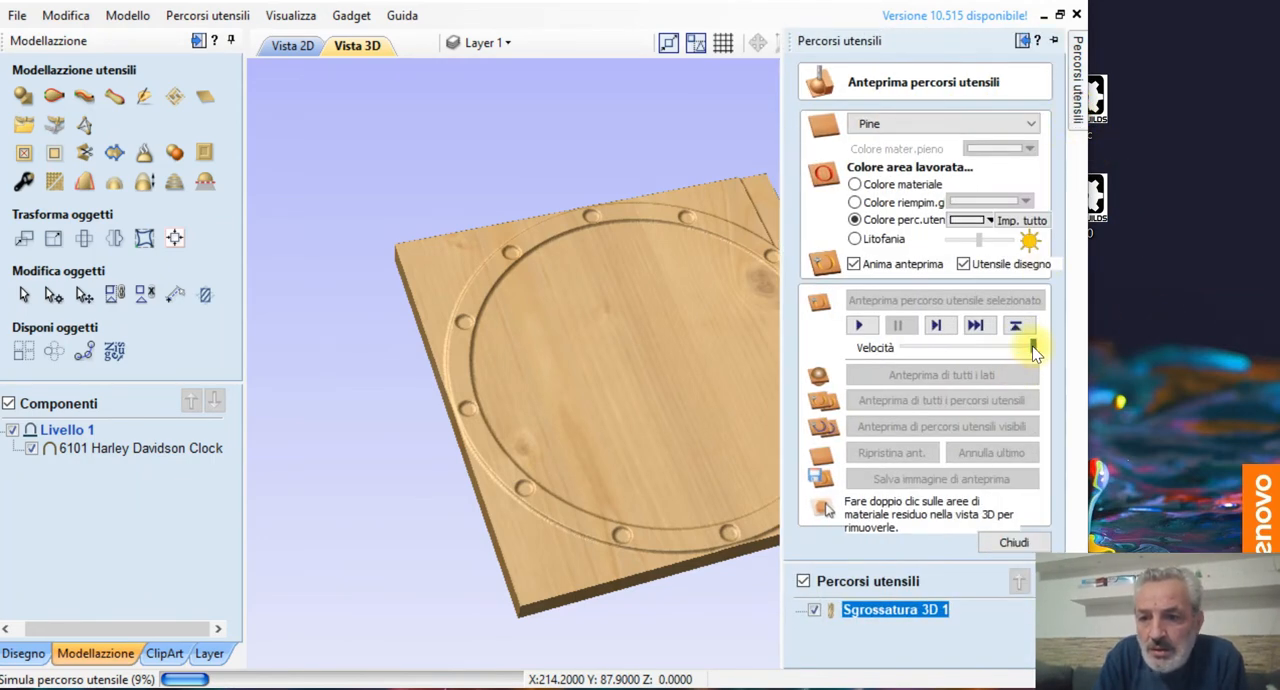
{"action": "left_click", "coordinate": [858, 327]}
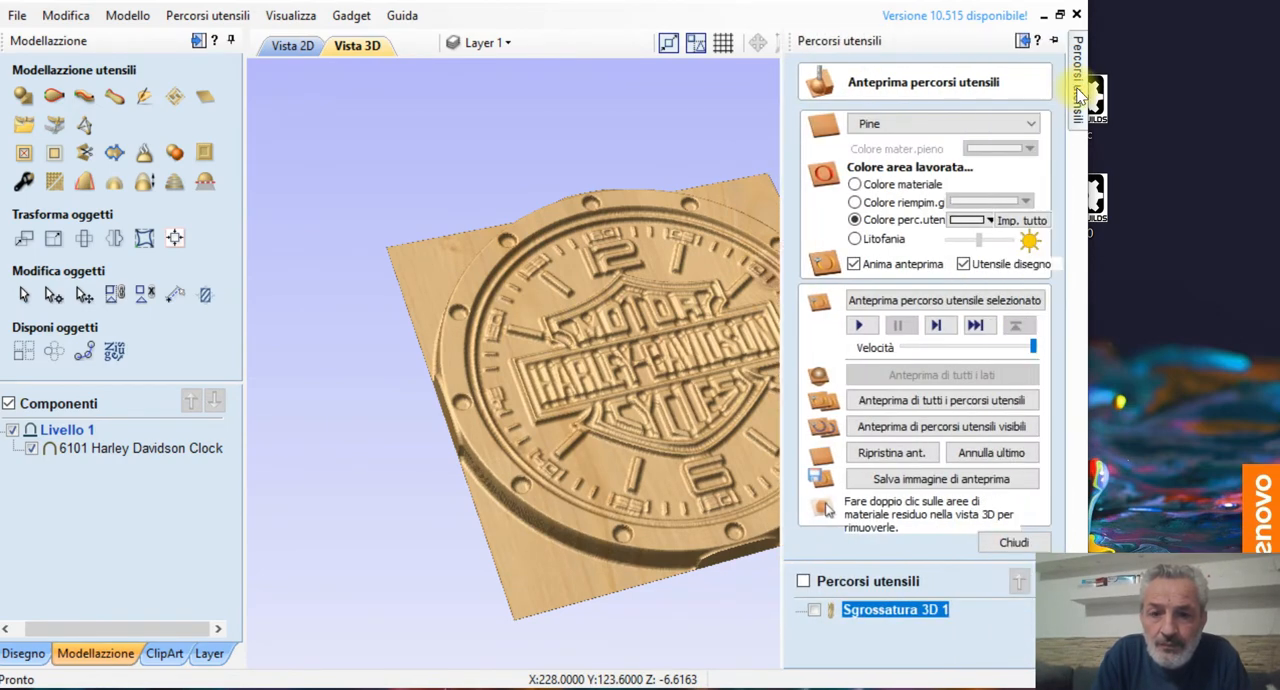
{"action": "left_click_drag", "start_coordinate": [566, 440], "coordinate": [409, 509]}
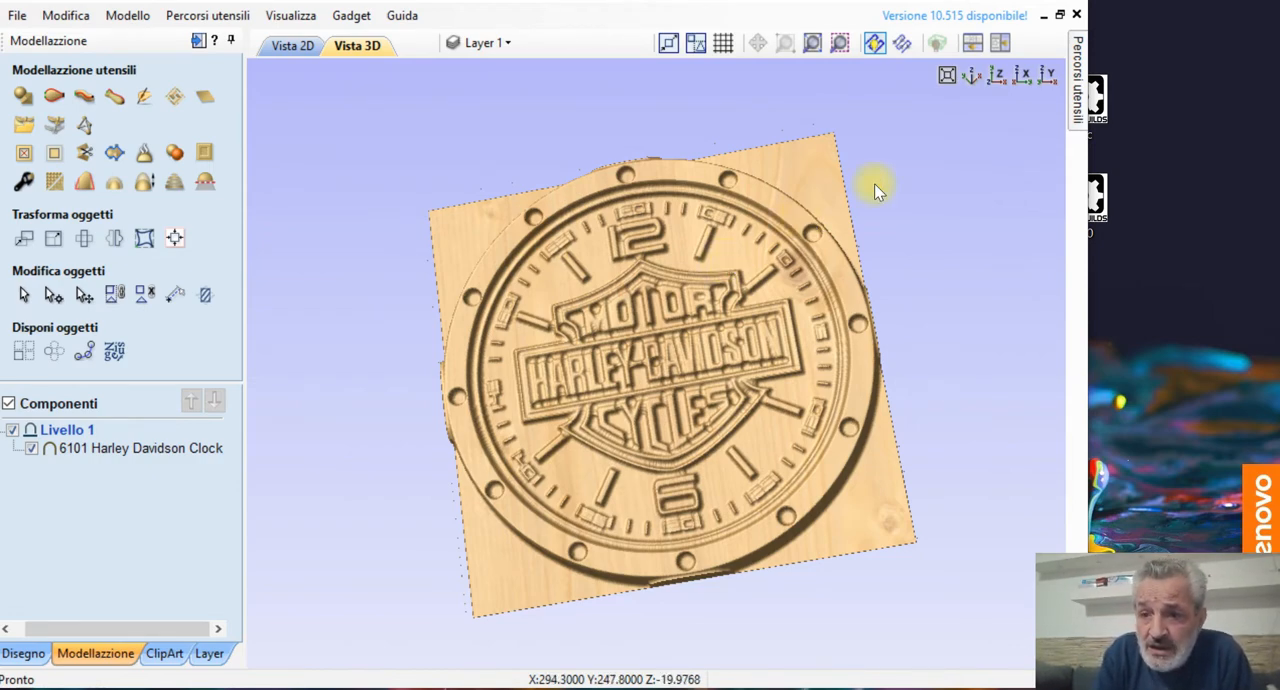
{"action": "left_click", "coordinate": [1077, 105]}
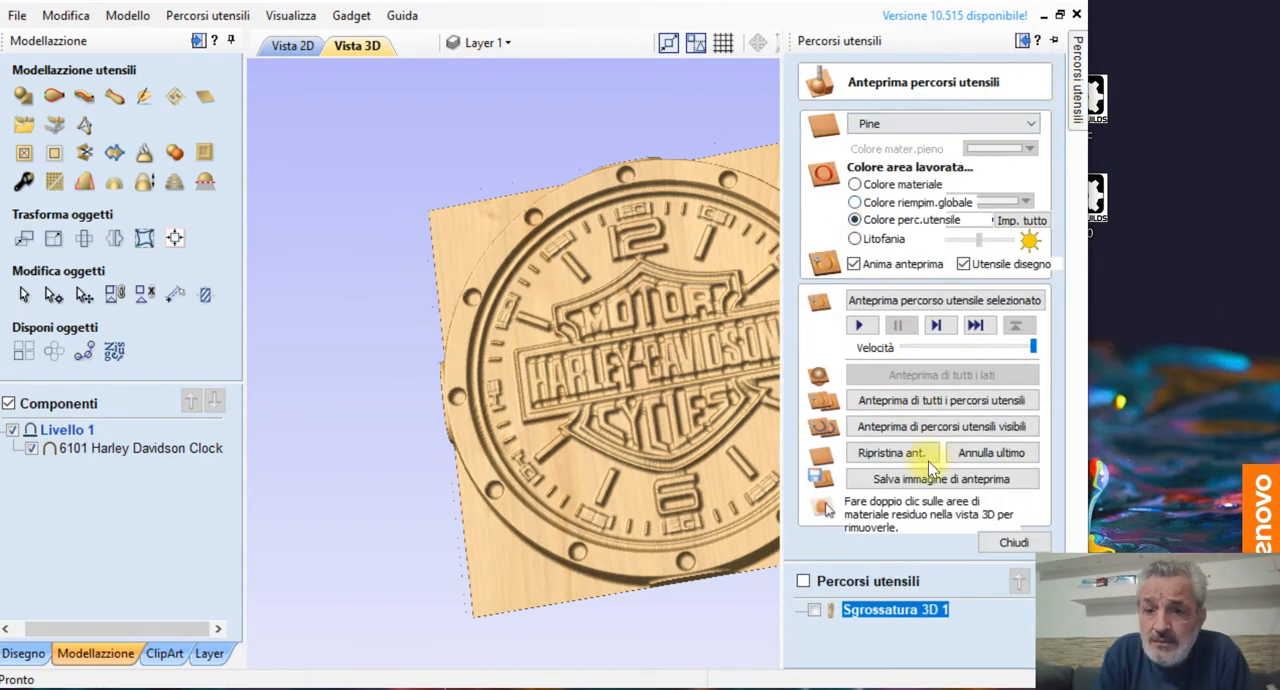
{"action": "left_click", "coordinate": [1003, 546]}
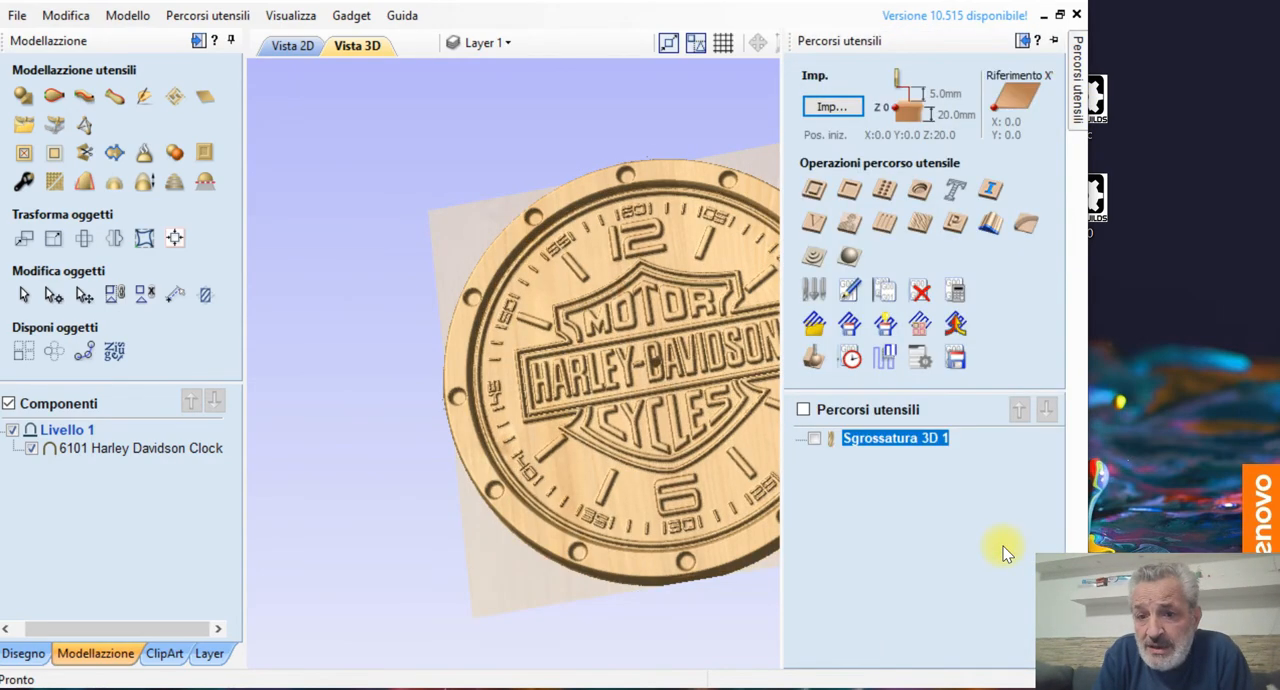
Step: Start a 3D finishing toolpath using the 6 mm tapered ball-nose tool (4.7°, tip 0.5) with a spindle speed of 10000 rpm
{"action": "left_click", "coordinate": [849, 260]}
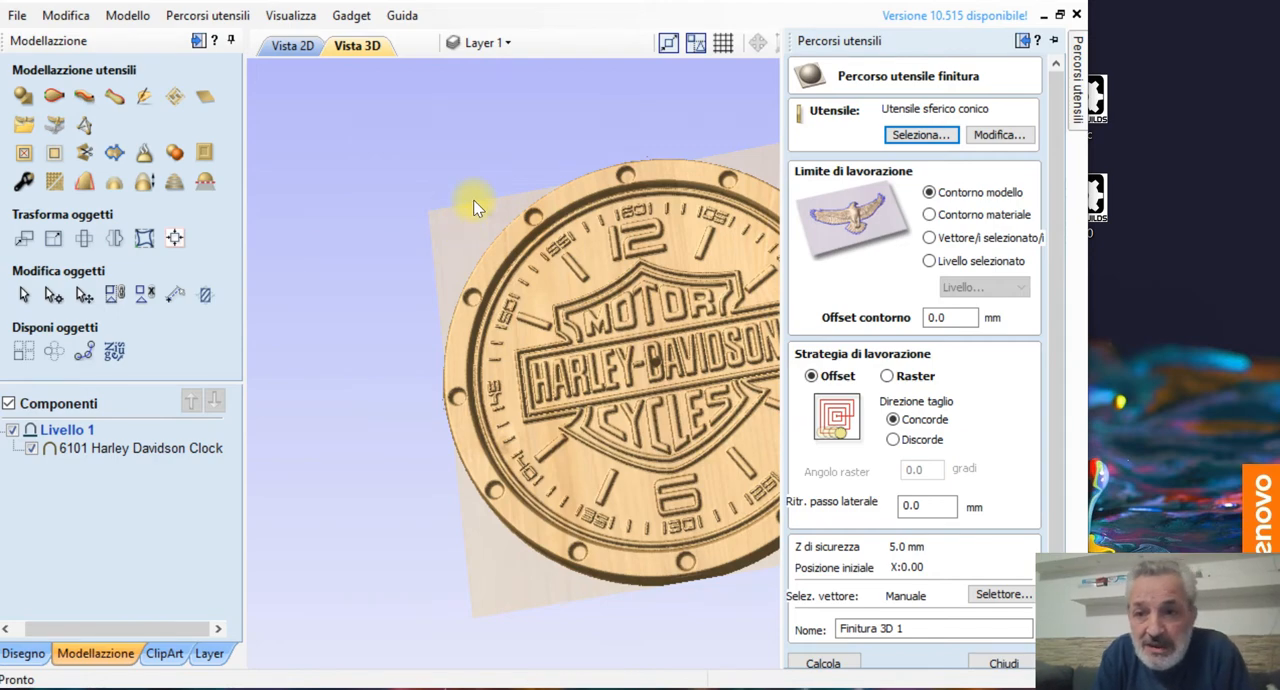
{"action": "left_click", "coordinate": [918, 136]}
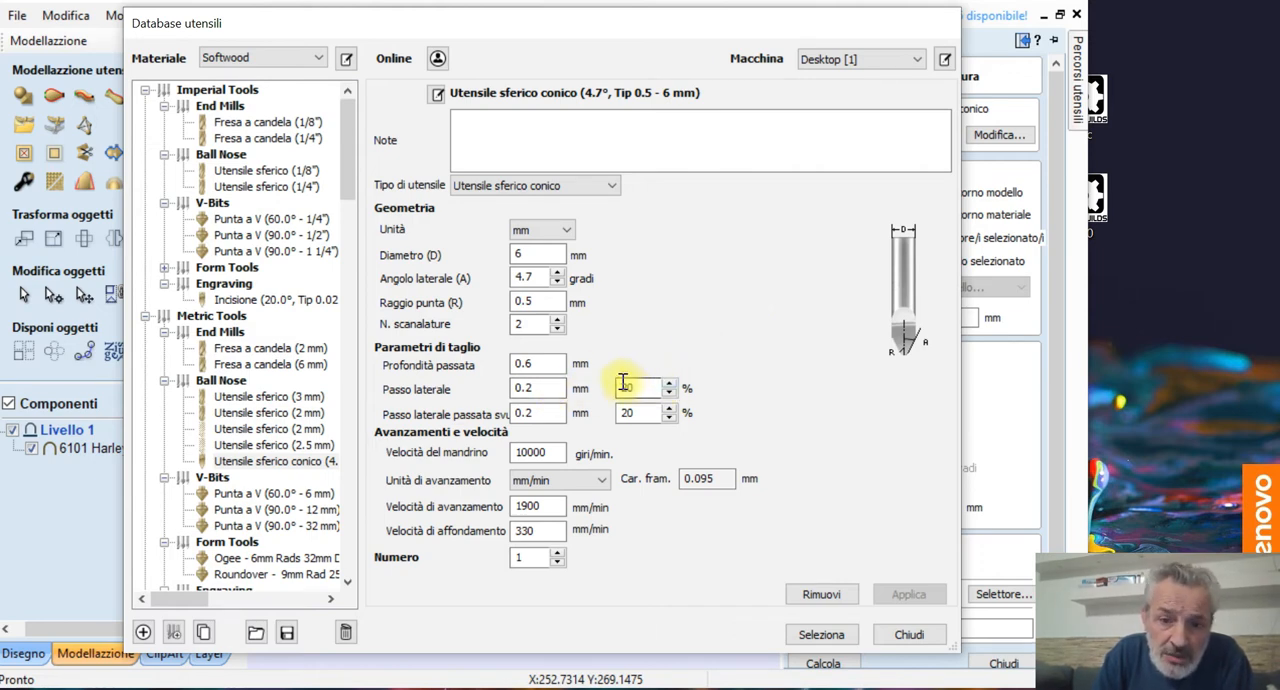
{"action": "left_click", "coordinate": [541, 453]}
{"action": "type", "text": "0"}
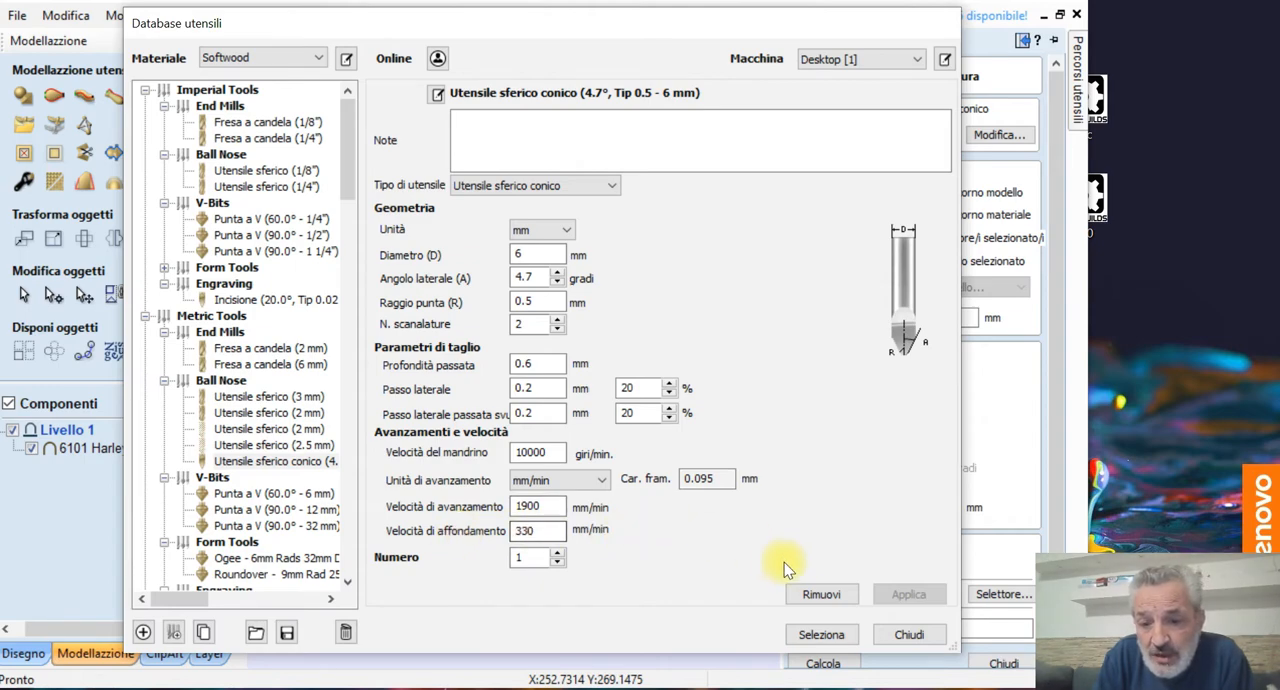
{"action": "left_click", "coordinate": [818, 635]}
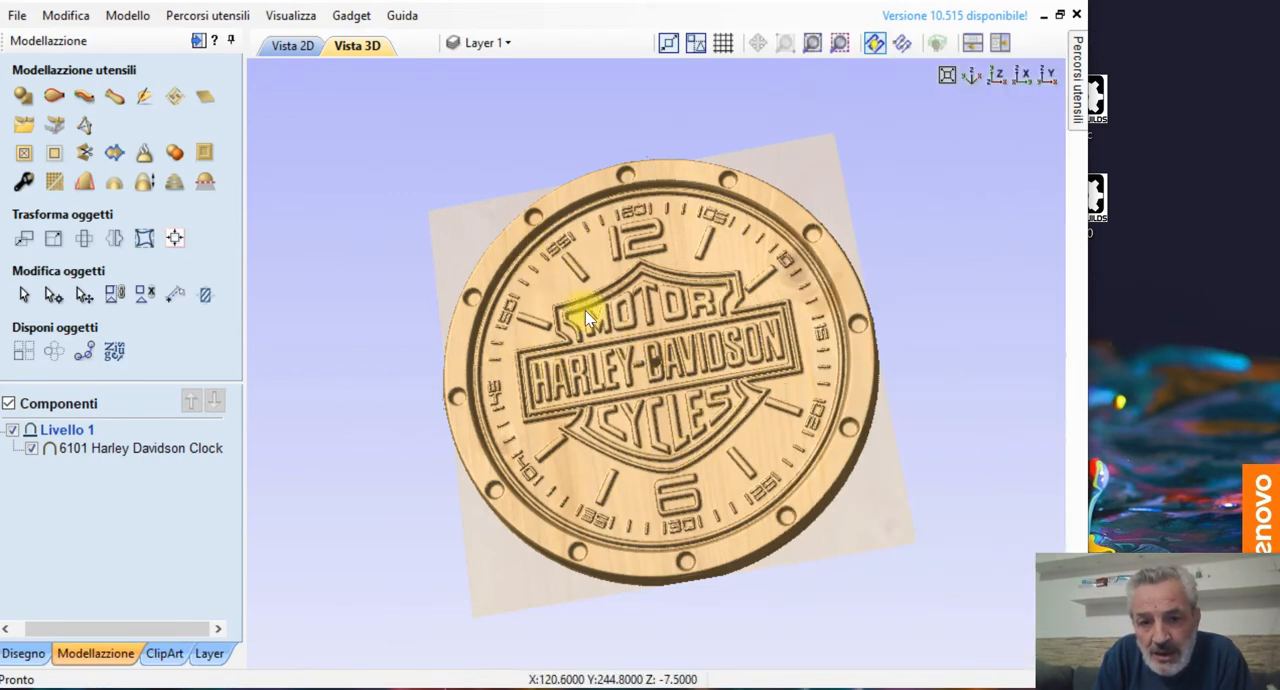
Step: Calculate the finishing toolpath with the Offset strategy, climb cutting and the model boundary, and simulate it in the preview
{"action": "mouse_move", "coordinate": [1080, 112]}
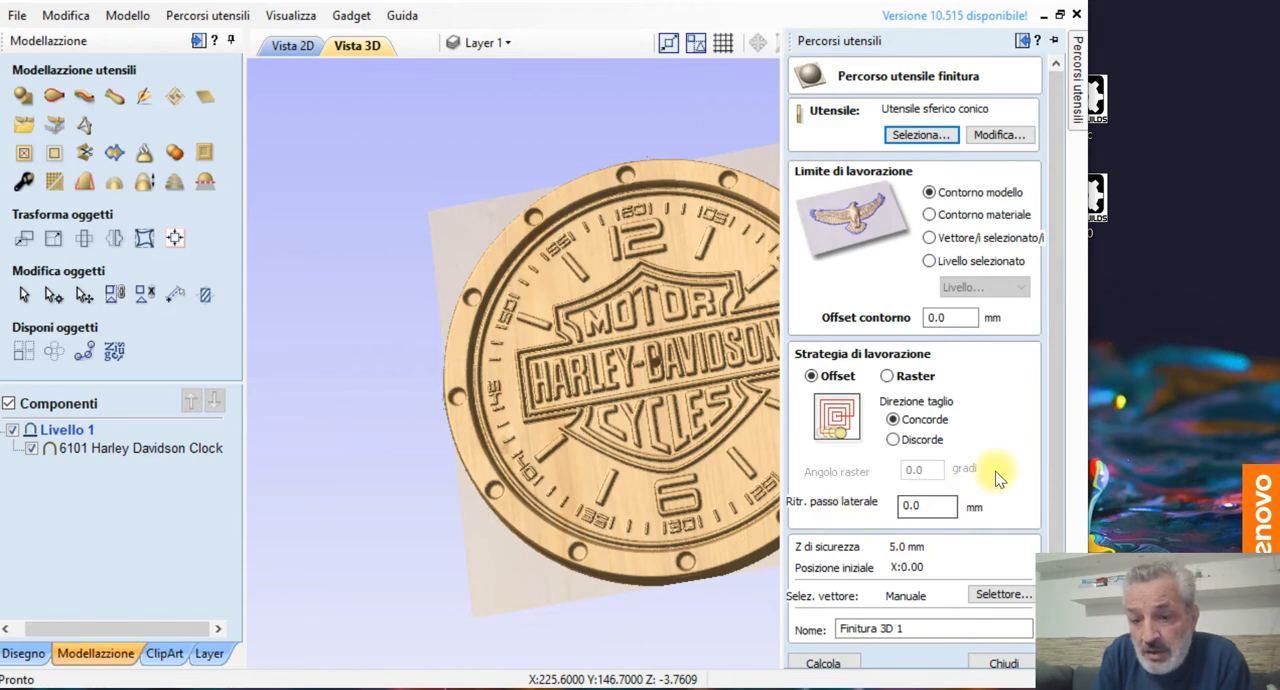
{"action": "left_click", "coordinate": [1055, 657]}
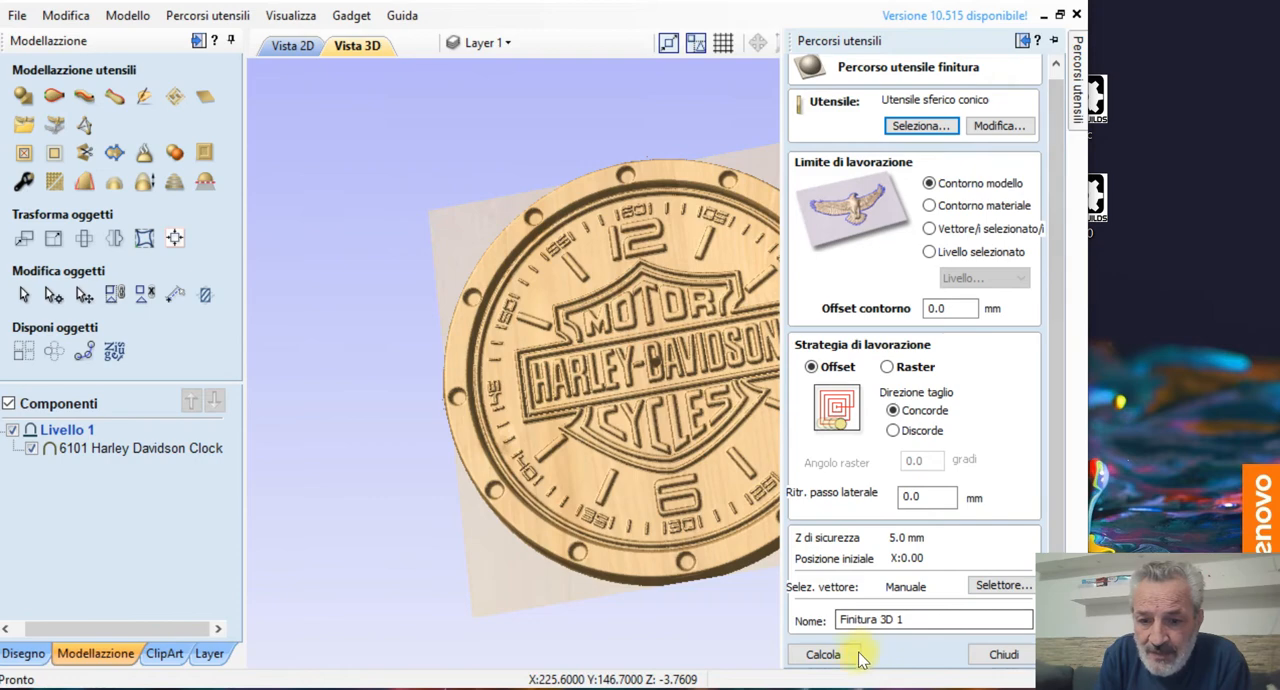
{"action": "left_click", "coordinate": [833, 655]}
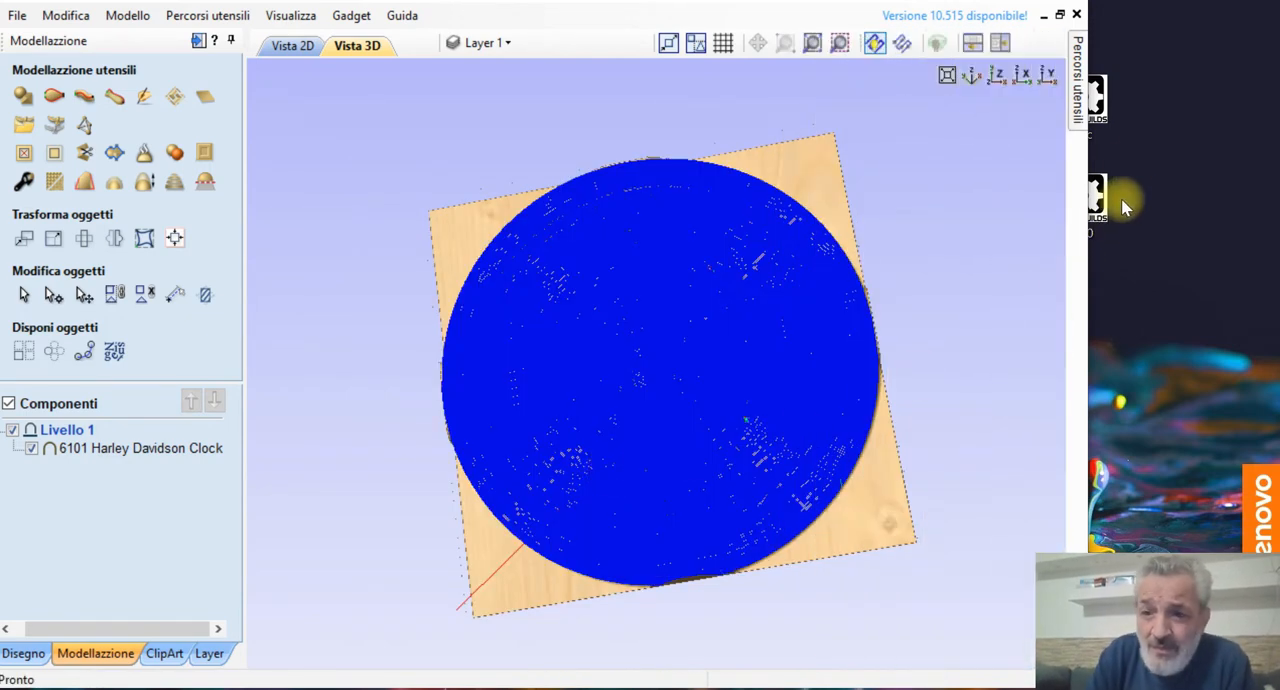
{"action": "mouse_move", "coordinate": [1085, 120]}
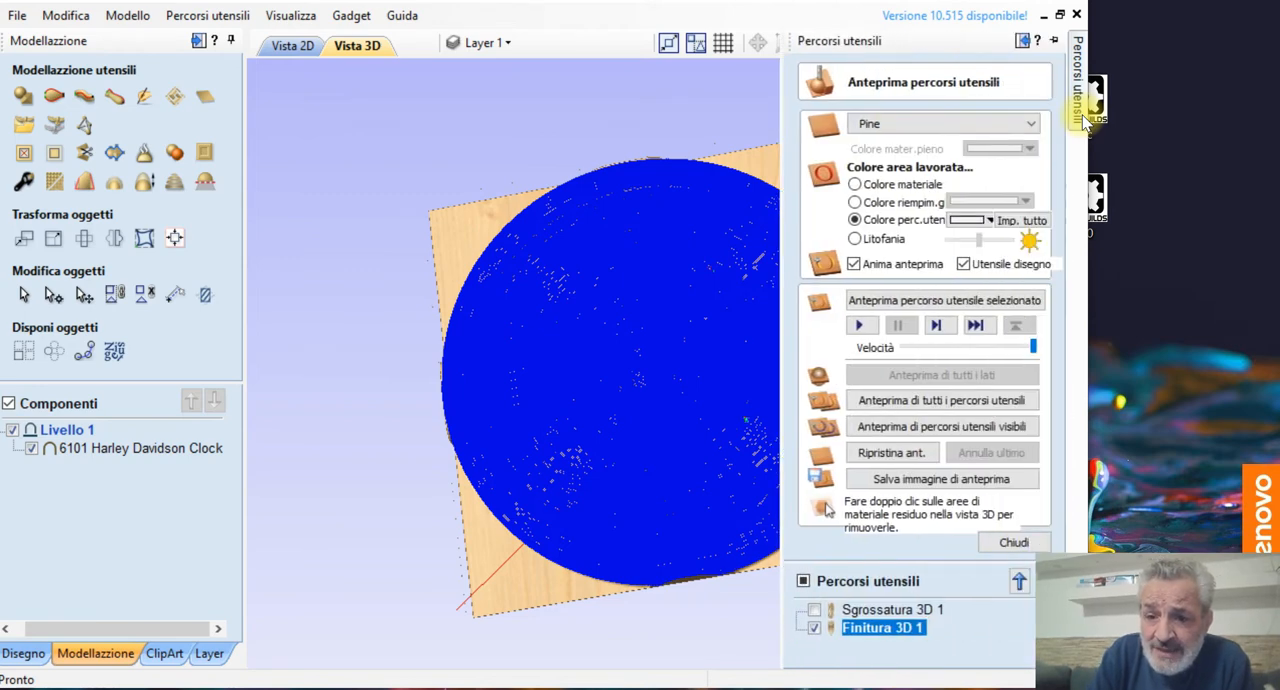
{"action": "left_click", "coordinate": [861, 326]}
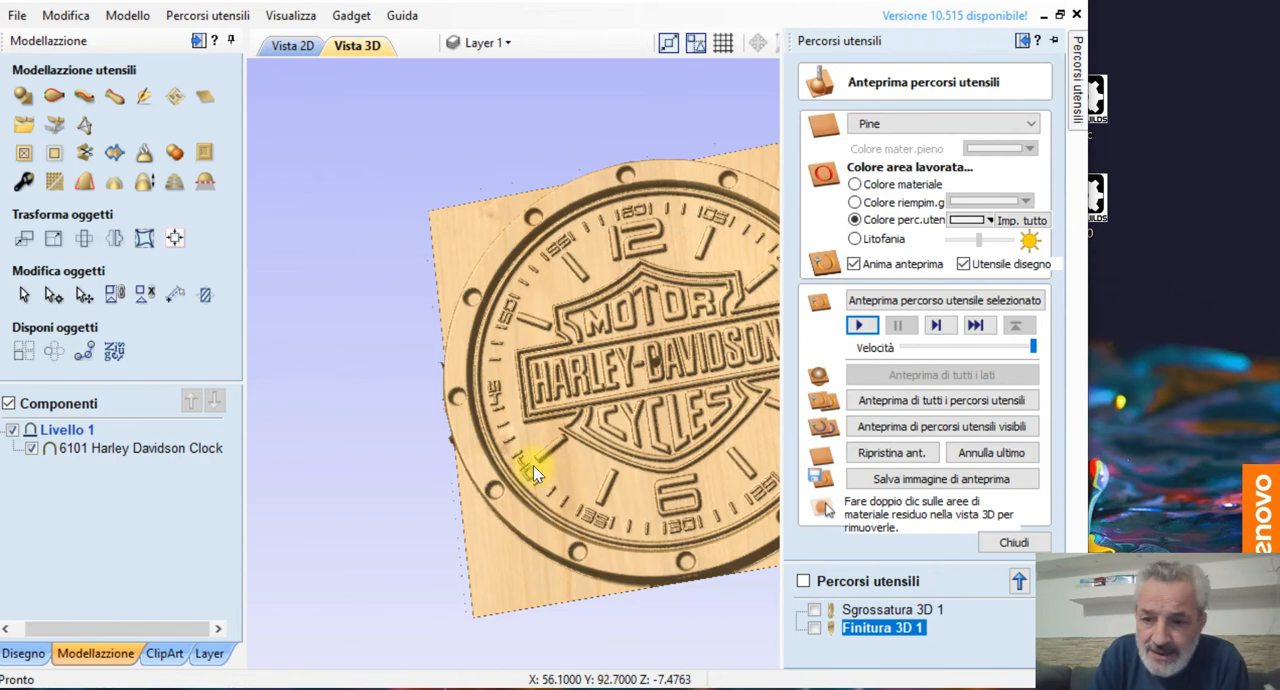
Step: Close the toolpath preview and check the estimated machining times of the roughing and finishing toolpaths in the toolpath summary
{"action": "left_click", "coordinate": [1013, 544]}
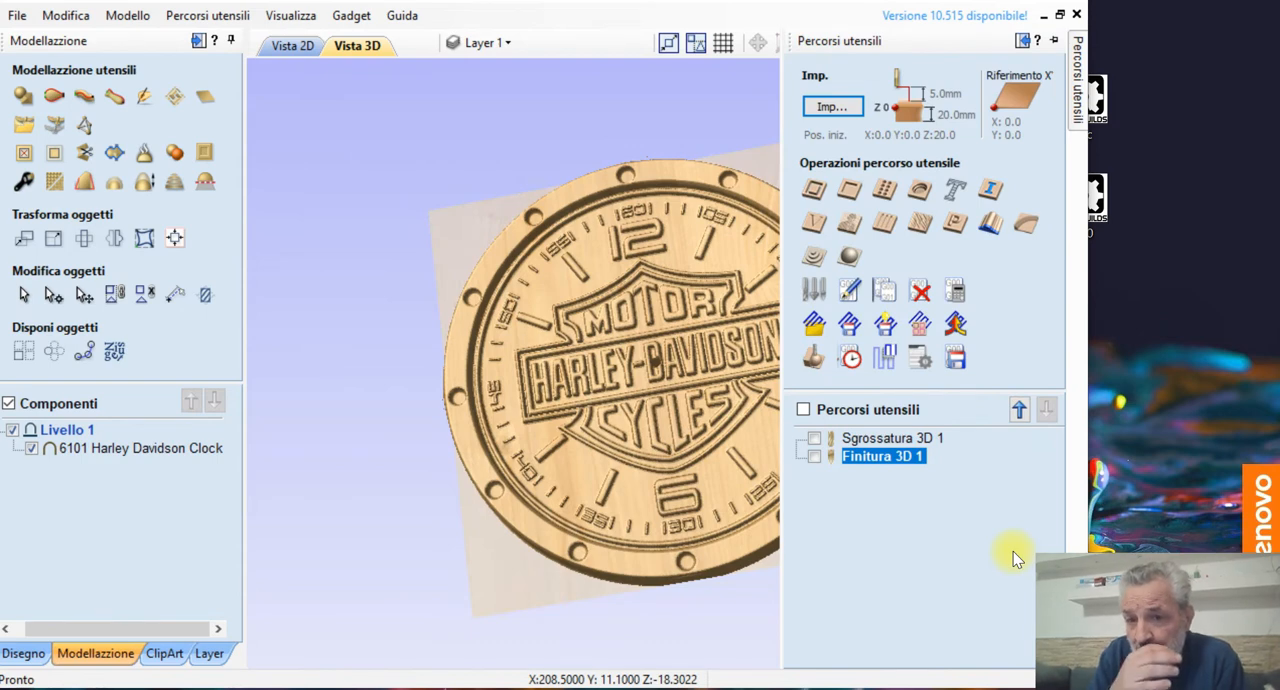
{"action": "left_click", "coordinate": [848, 362]}
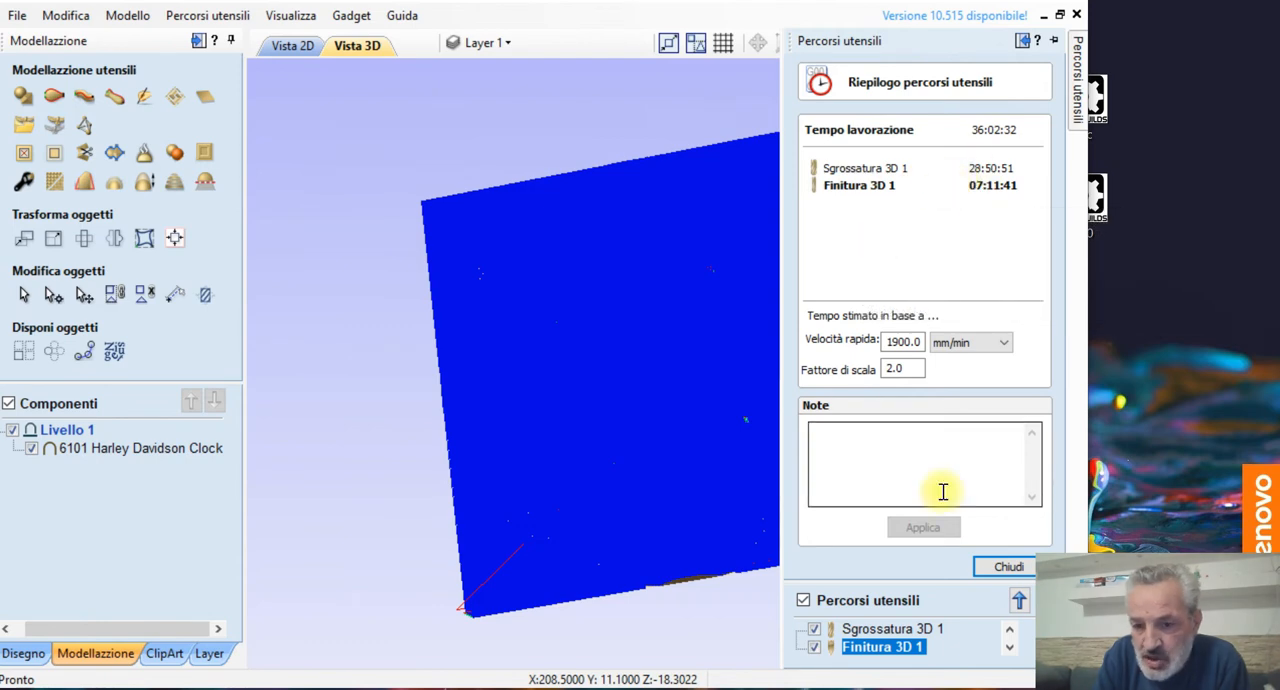
{"action": "left_click", "coordinate": [1003, 567]}
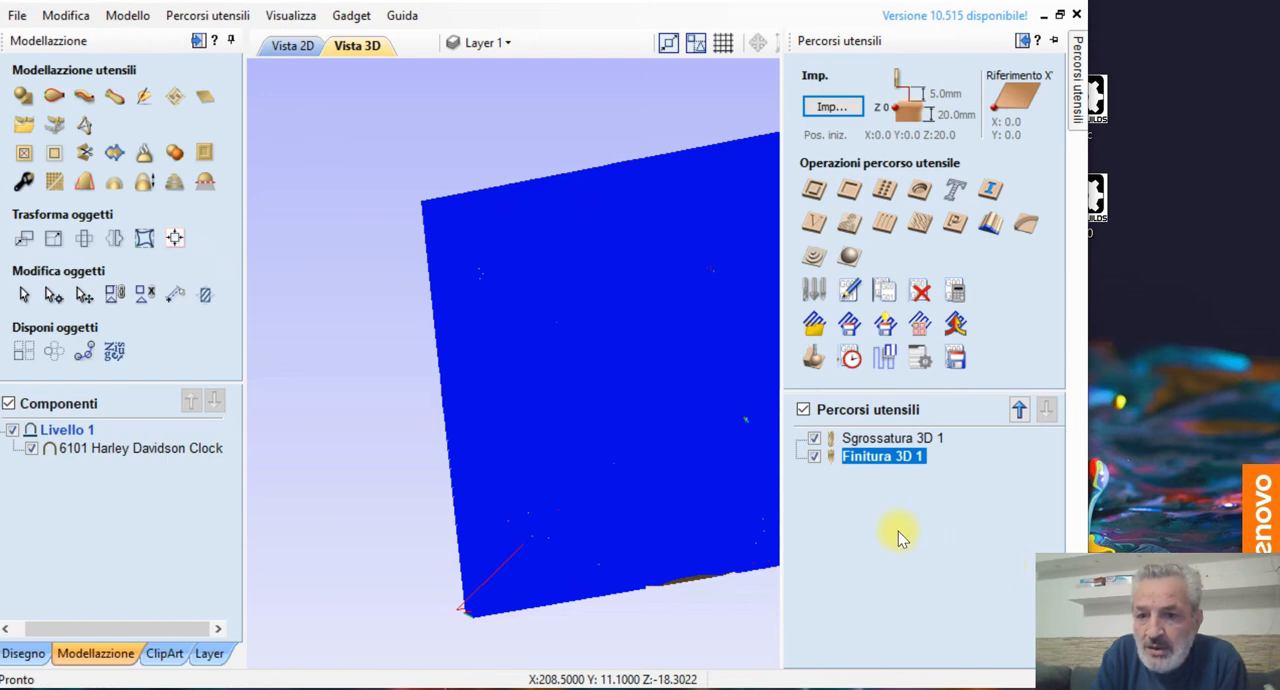
Step: Save the Sgrossatura 3D 1 toolpath with the Grbl (mm)NO T1 (*.gcode) post processor to the Download folder, replacing the existing file
{"action": "left_click", "coordinate": [956, 360]}
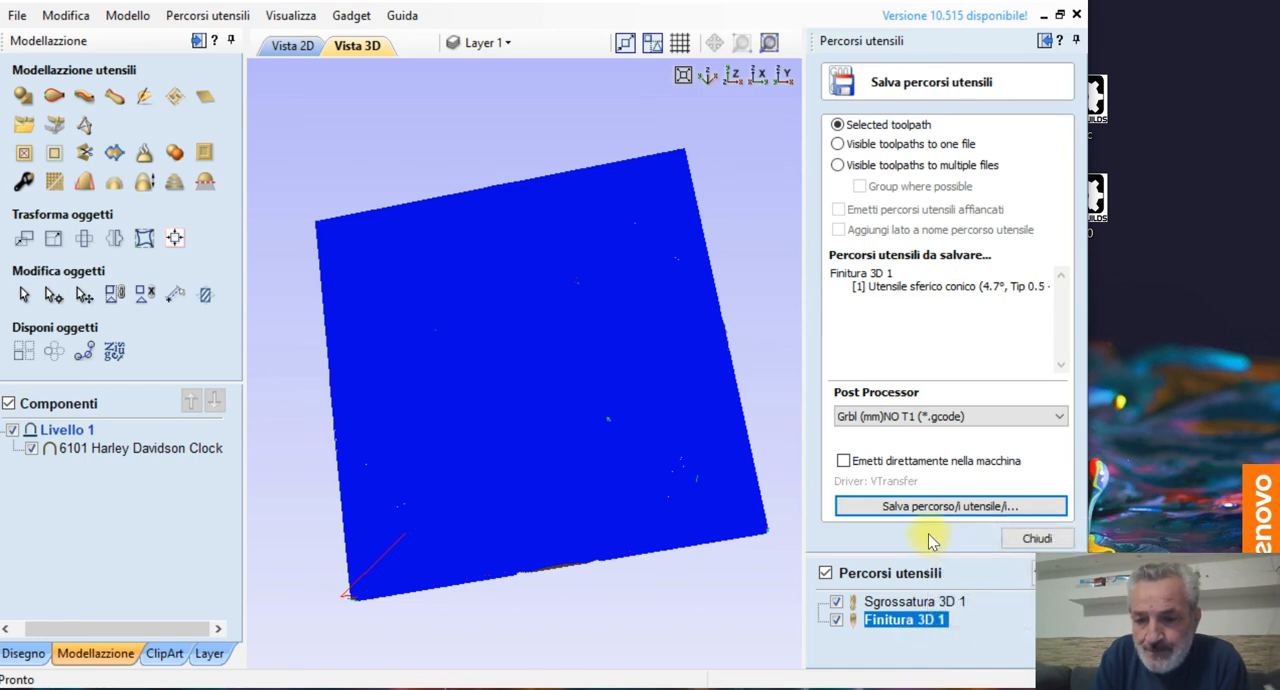
{"action": "left_click", "coordinate": [915, 601]}
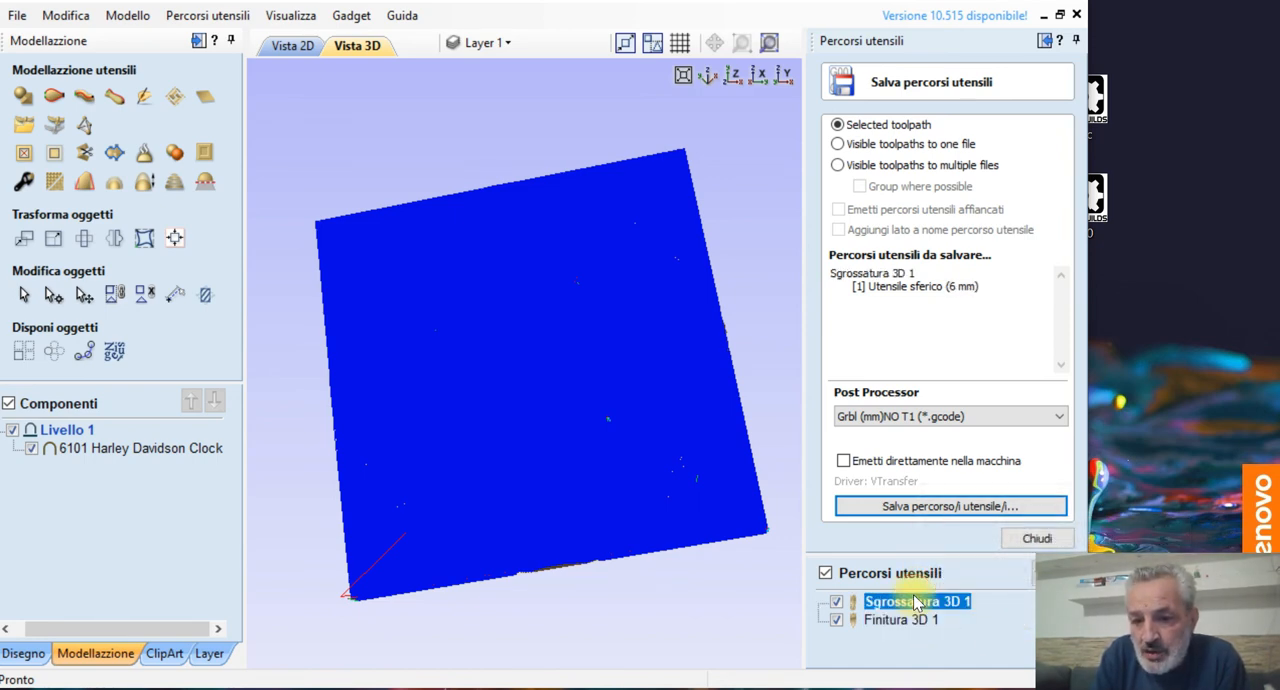
{"action": "left_click", "coordinate": [878, 417]}
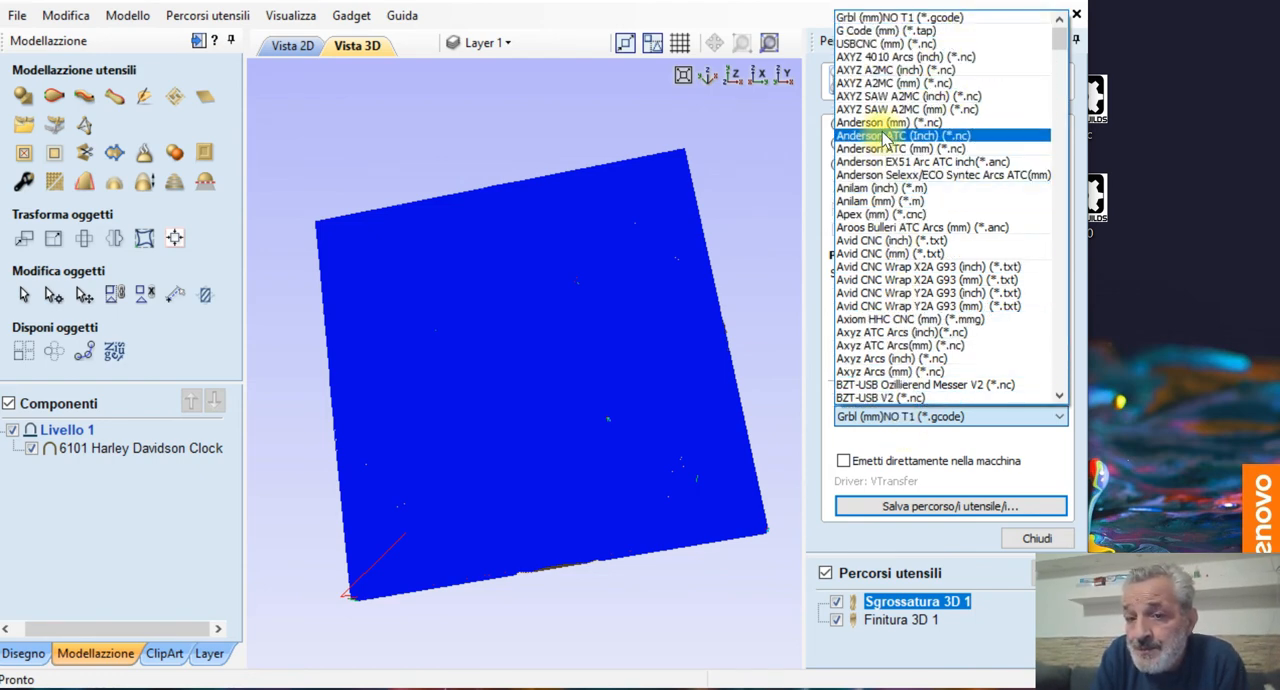
{"action": "left_click", "coordinate": [885, 18]}
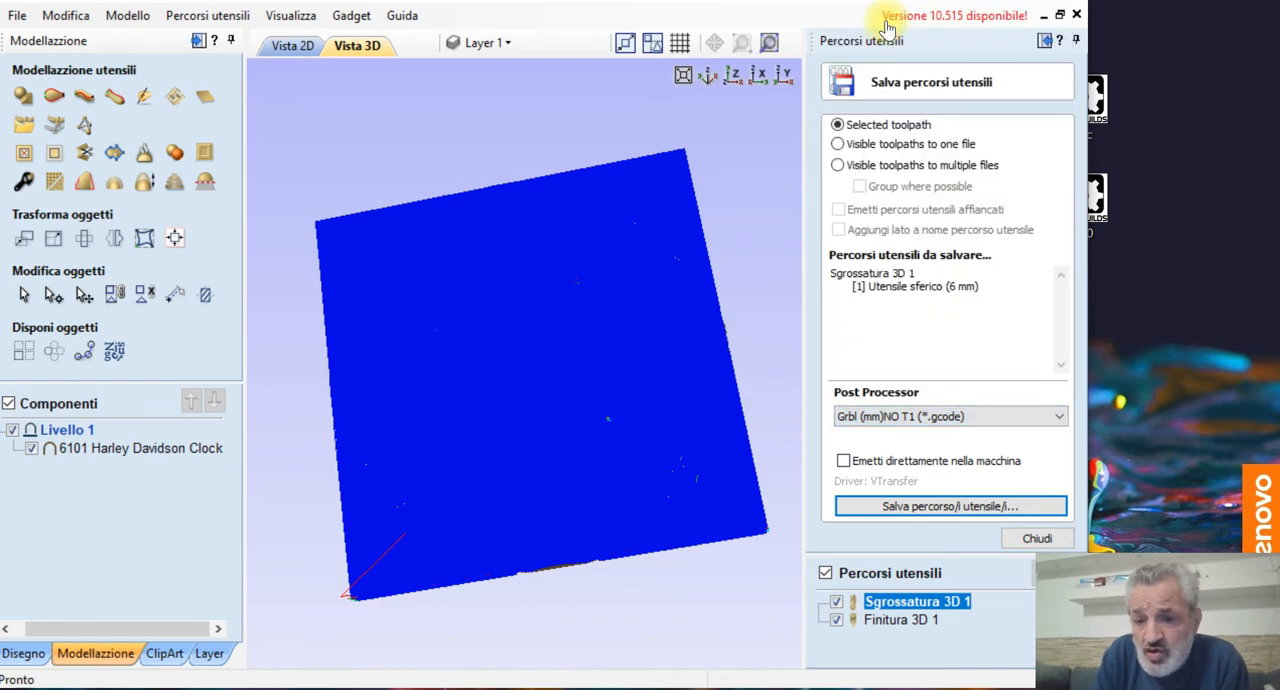
{"action": "left_click", "coordinate": [903, 511]}
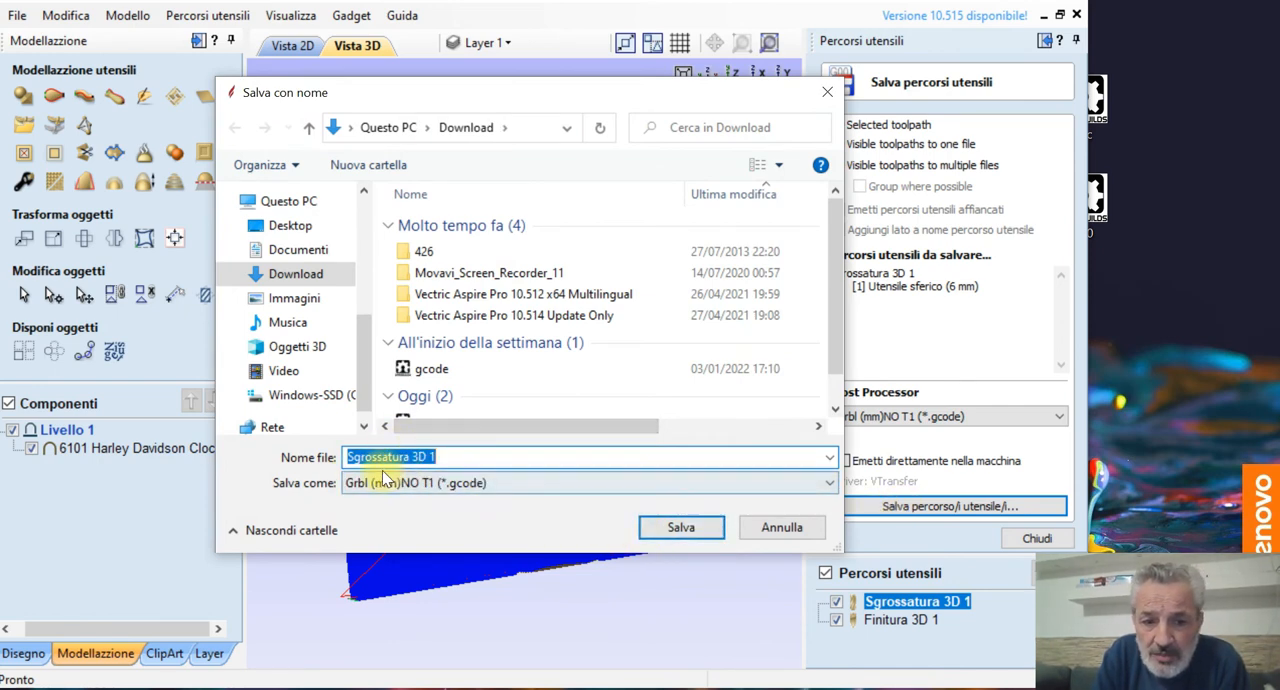
{"action": "left_click", "coordinate": [682, 524]}
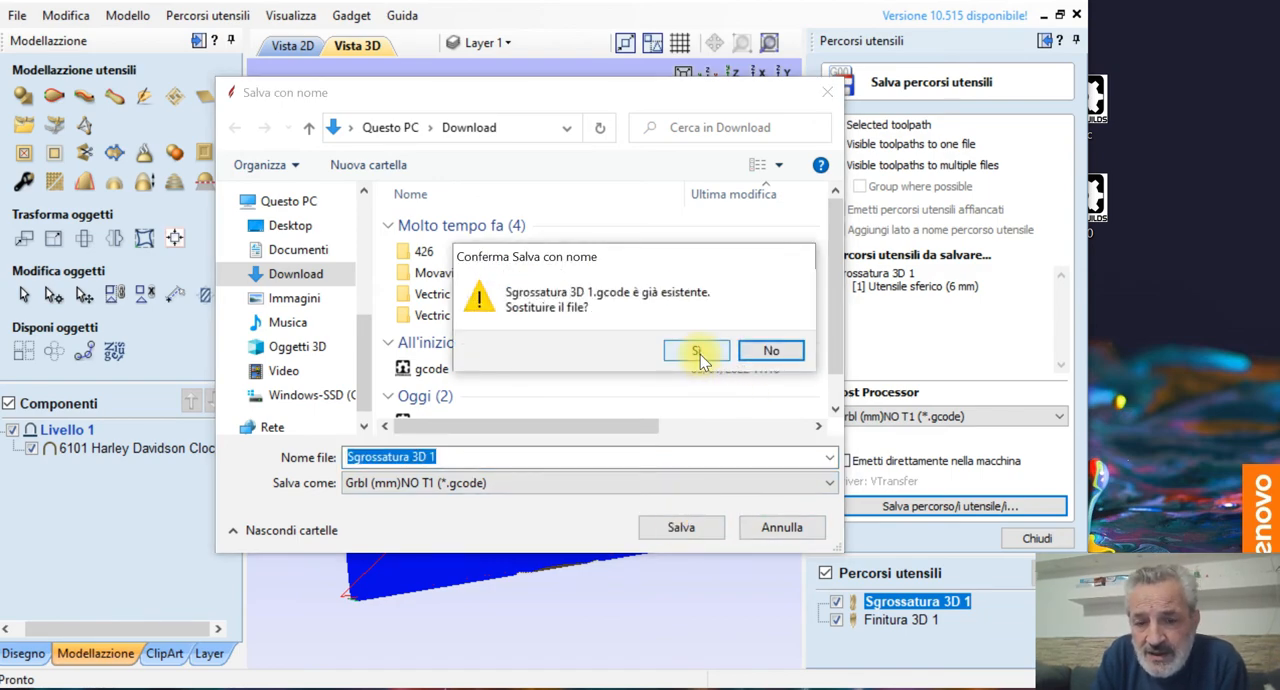
{"action": "left_click", "coordinate": [698, 352]}
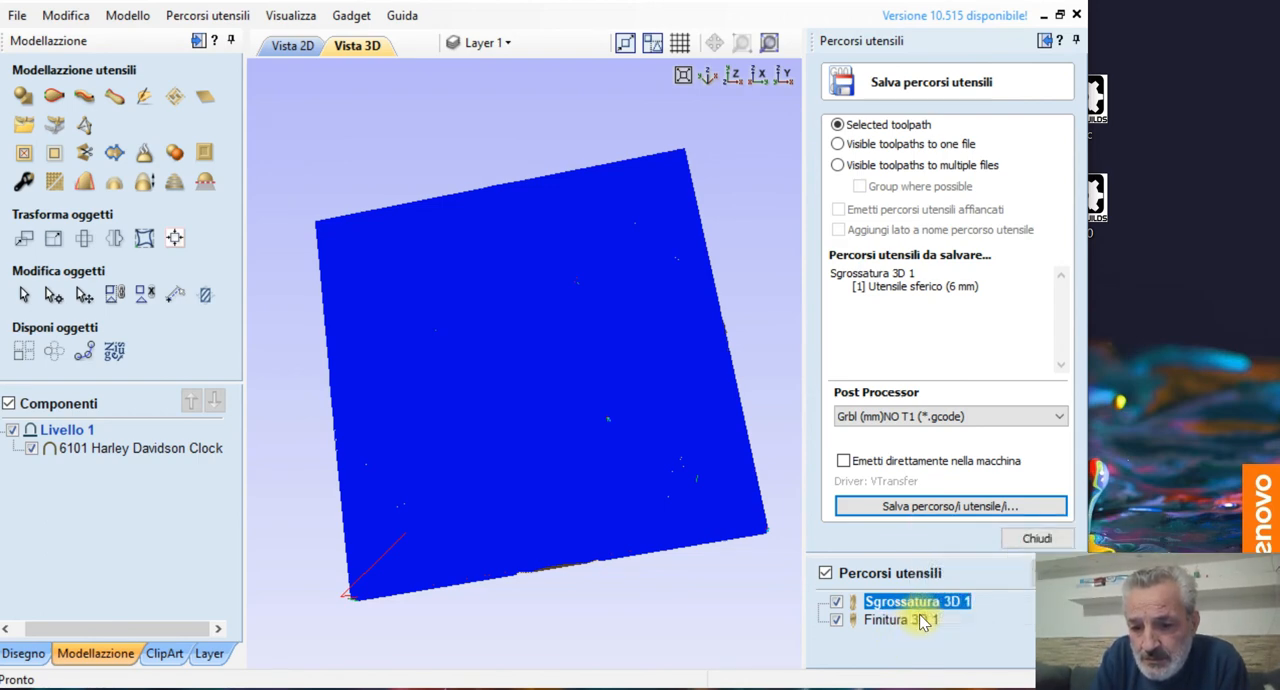
Step: Save the Finitura 3D 1 toolpath as a separate gcode file in the Download folder, overwriting the existing one, and finish saving toolpaths
{"action": "left_click", "coordinate": [920, 621]}
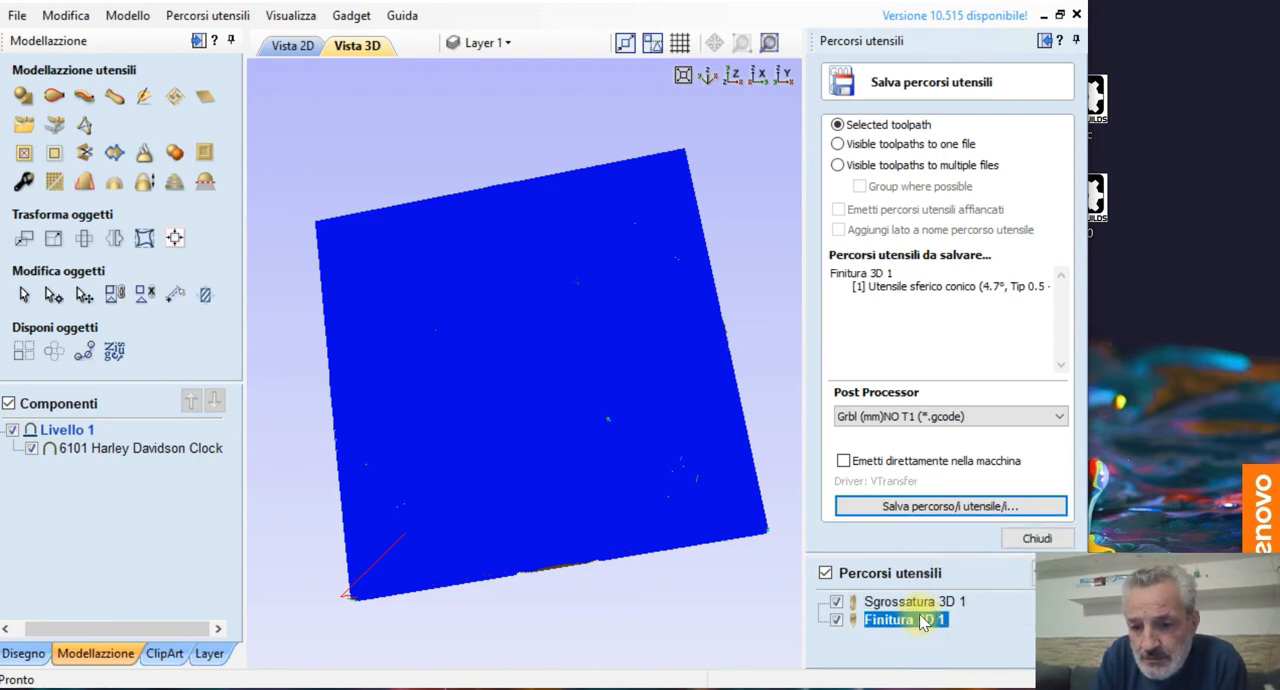
{"action": "left_click", "coordinate": [946, 507]}
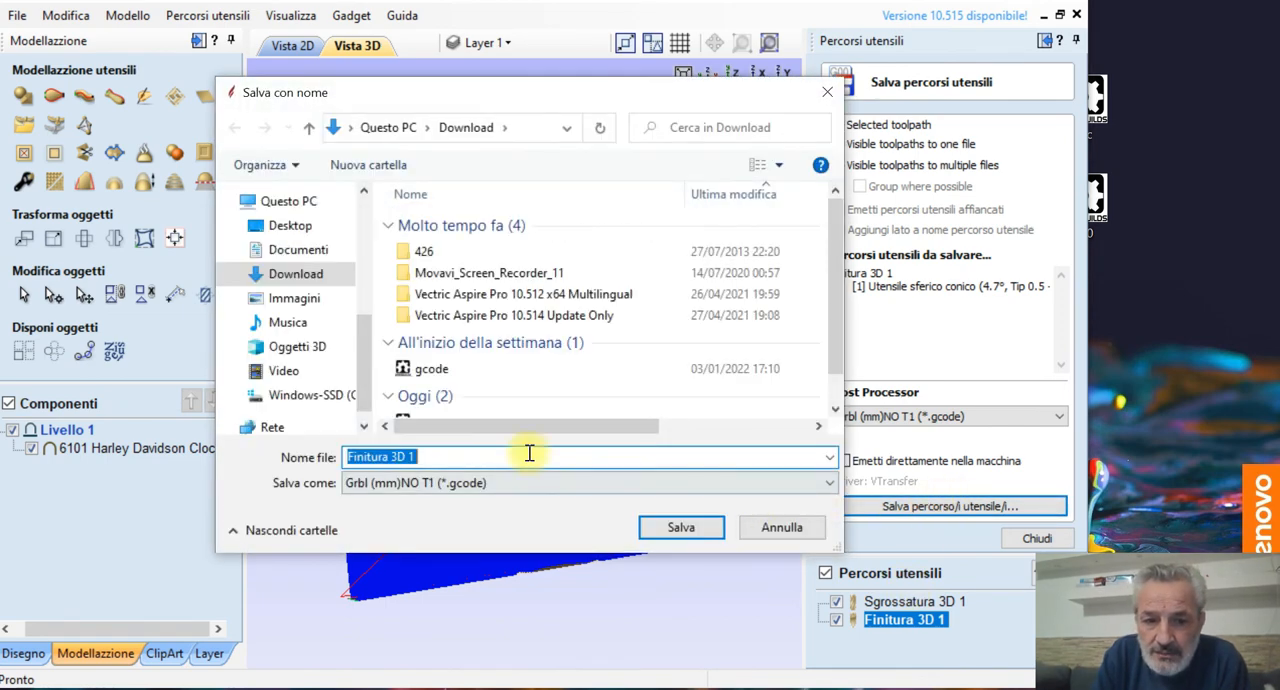
{"action": "left_click", "coordinate": [680, 529]}
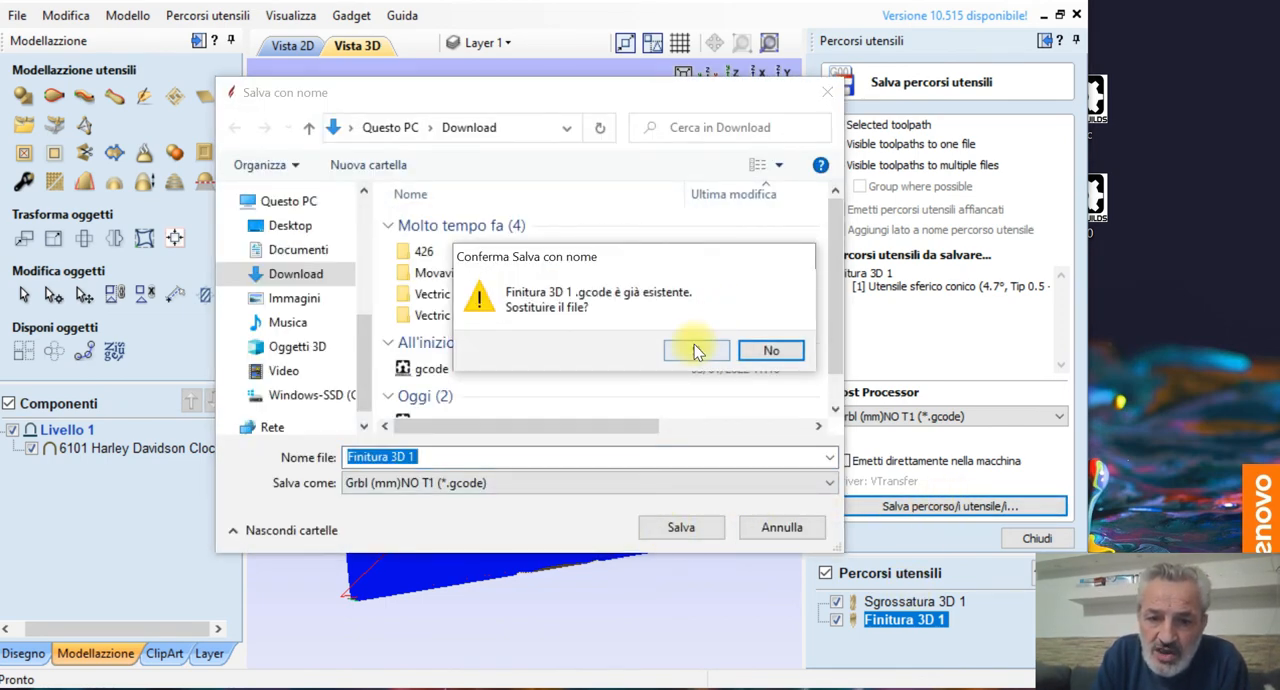
{"action": "left_click", "coordinate": [697, 350]}
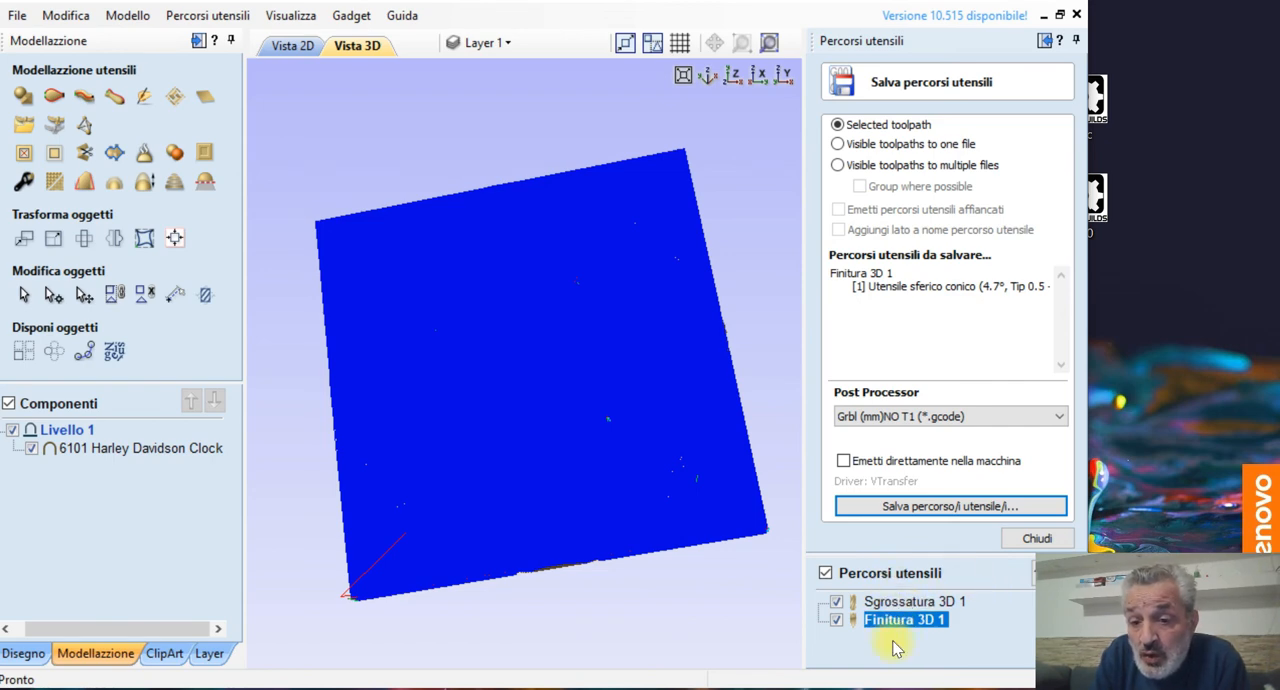
{"action": "left_click", "coordinate": [1036, 536]}
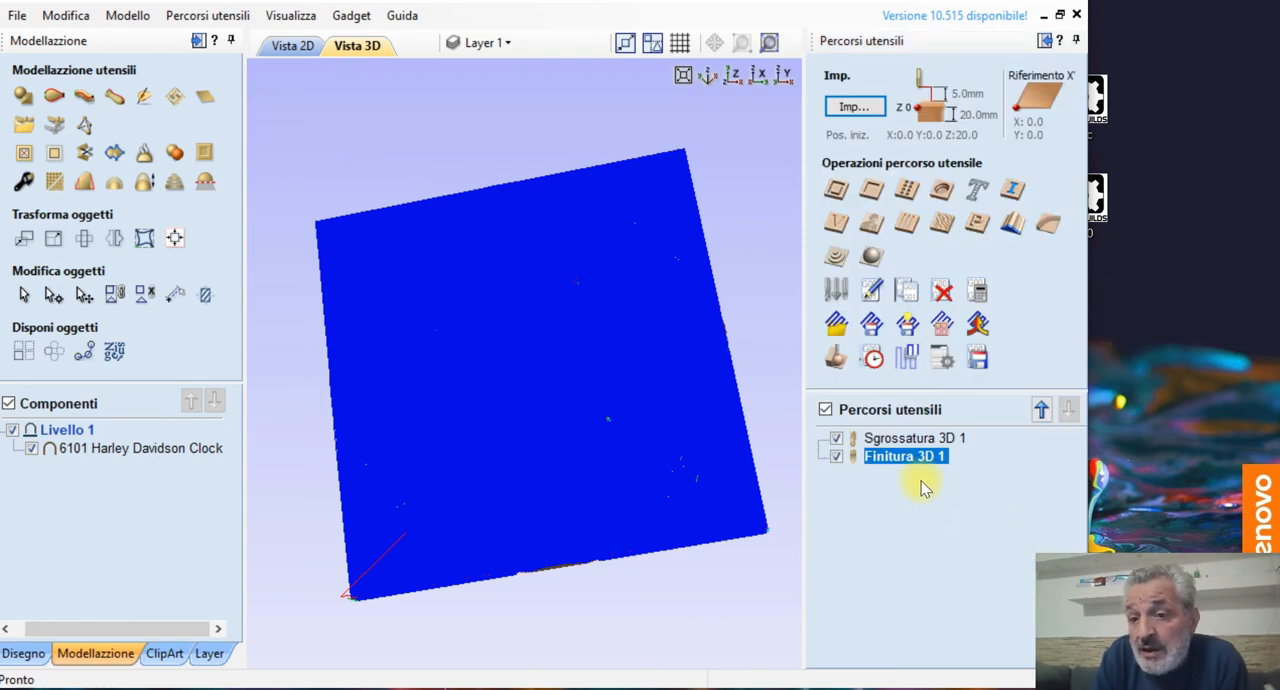